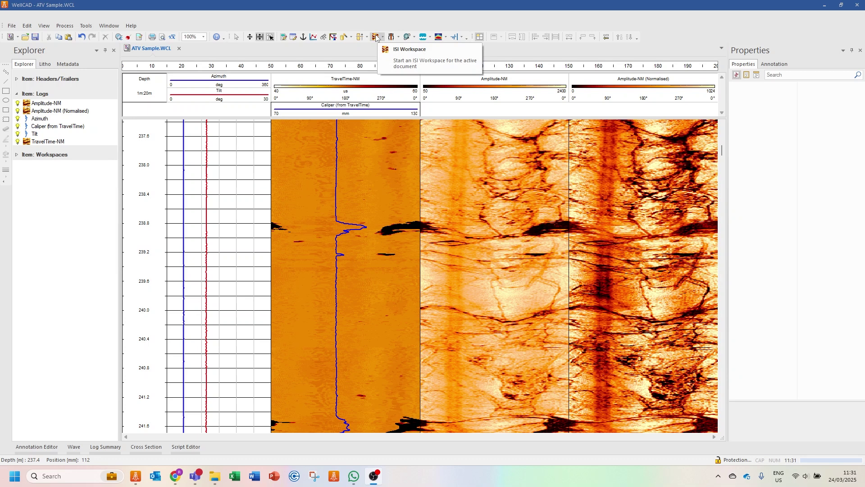
Step: Start a new ISI workspace for the document with Amplitude-NM as its main log
{"action": "left_click", "coordinate": [375, 37]}
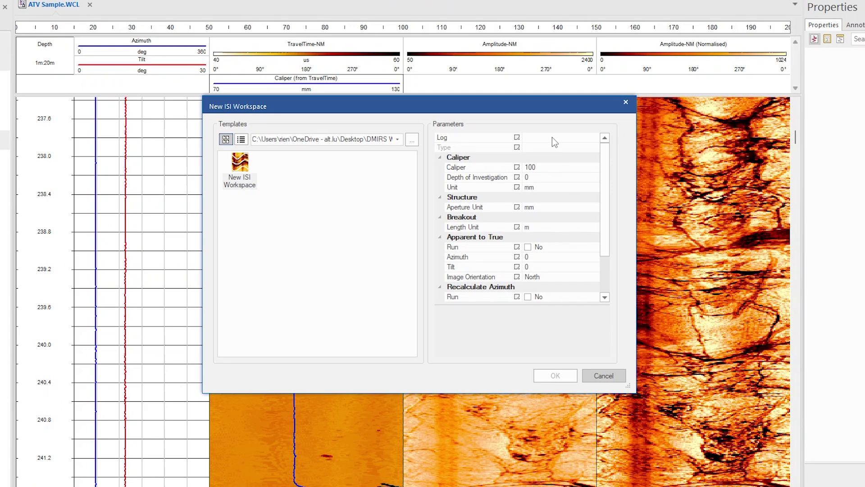
{"action": "left_click", "coordinate": [552, 137]}
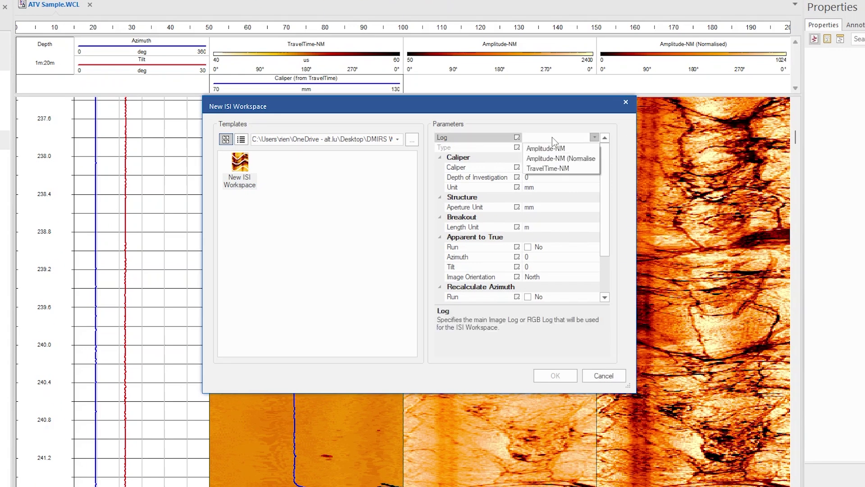
{"action": "left_click", "coordinate": [562, 148]}
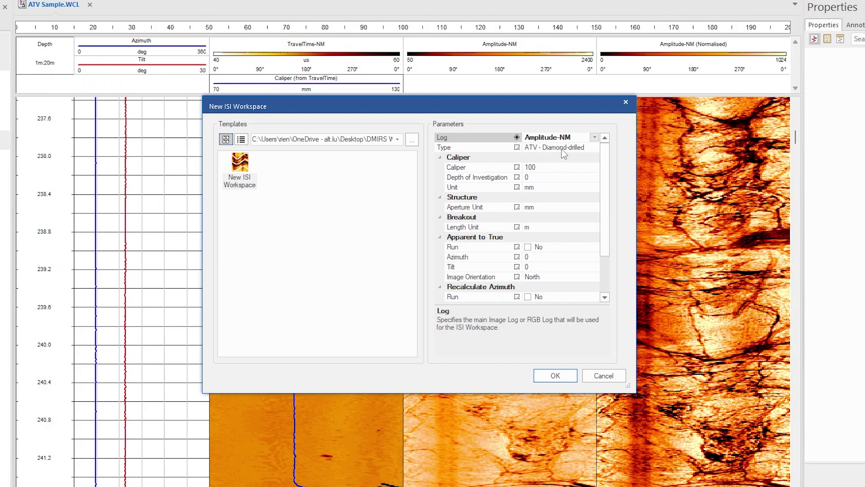
Step: Use the Caliper (from TravelTime) log as the workspace's caliper, keeping the caliper unit in mm
{"action": "left_click", "coordinate": [556, 166]}
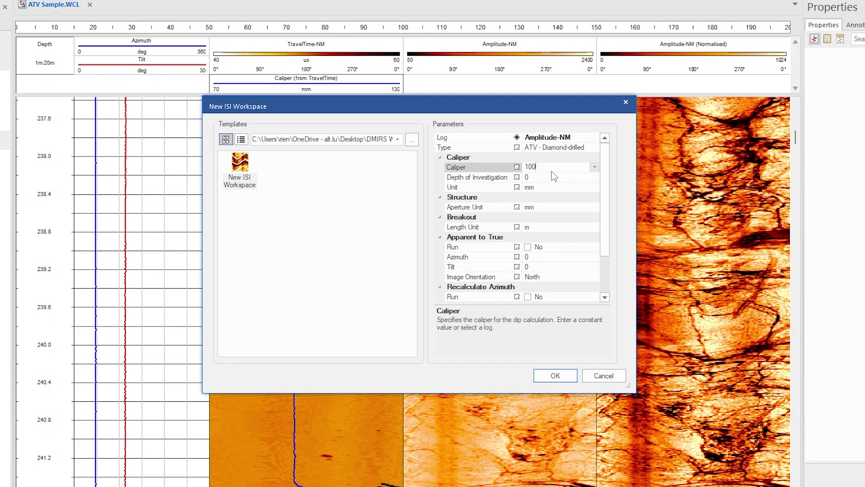
{"action": "left_click", "coordinate": [595, 167]}
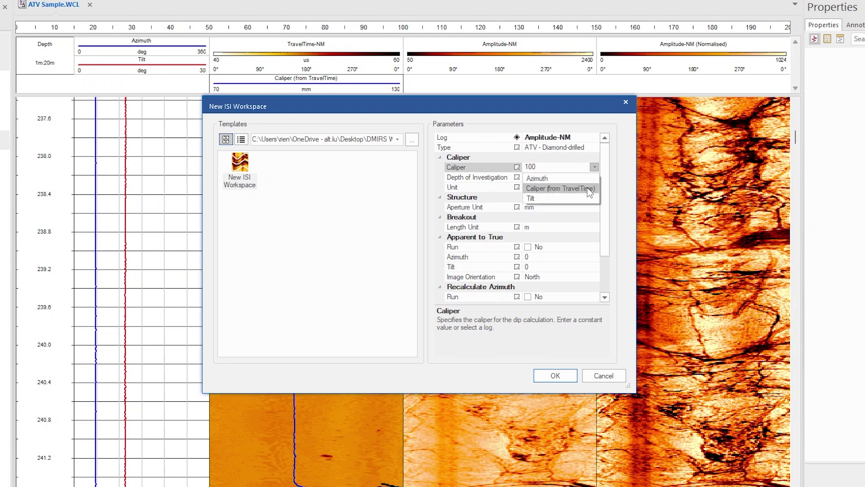
{"action": "left_click", "coordinate": [588, 188]}
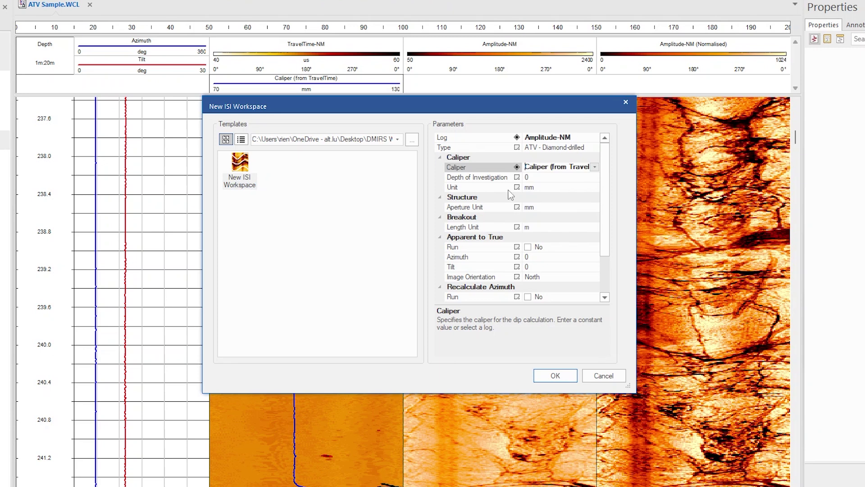
{"action": "left_click", "coordinate": [546, 187]}
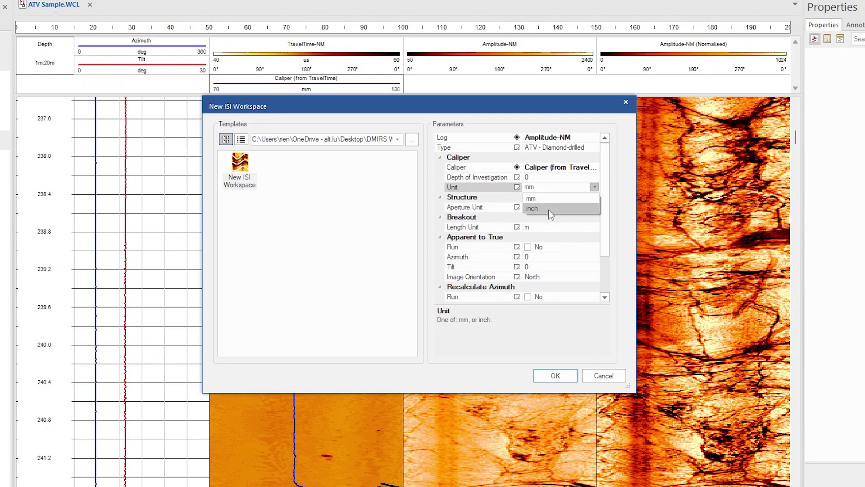
{"action": "left_click", "coordinate": [551, 177]}
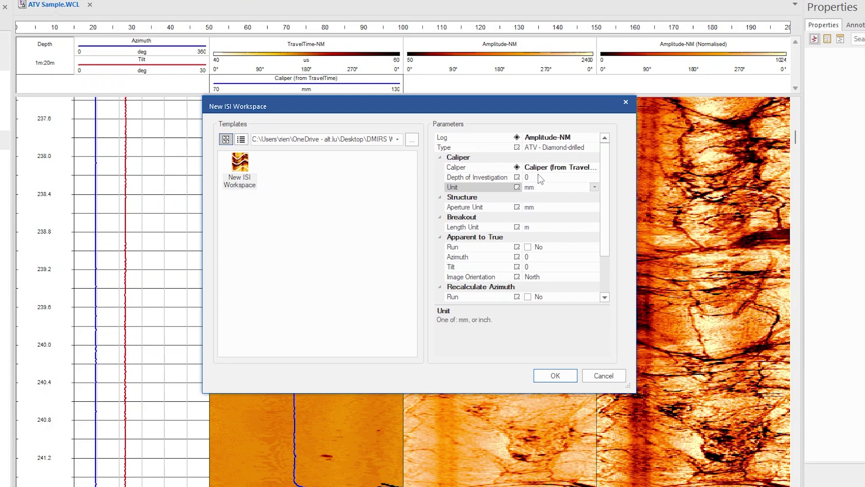
Step: Enable the Apparent to True correction, using the Azimuth log for azimuth and the Tilt log for tilt
{"action": "left_click_drag", "start_coordinate": [605, 216], "coordinate": [605, 253]}
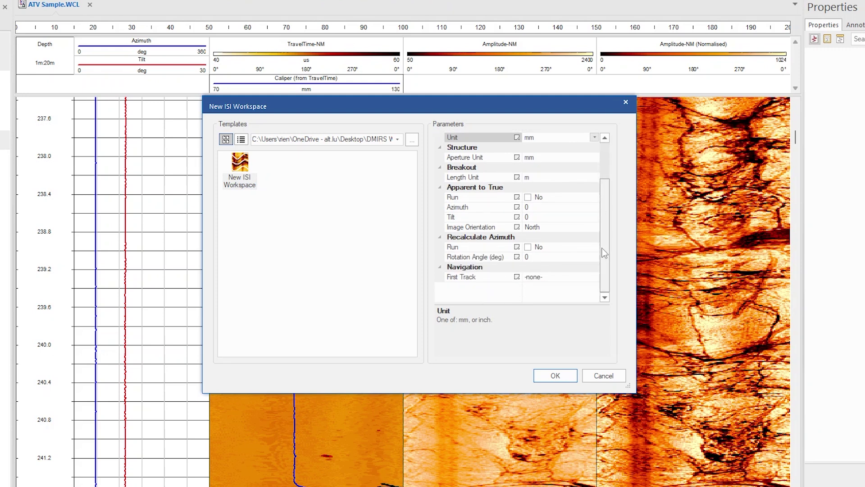
{"action": "left_click", "coordinate": [527, 197]}
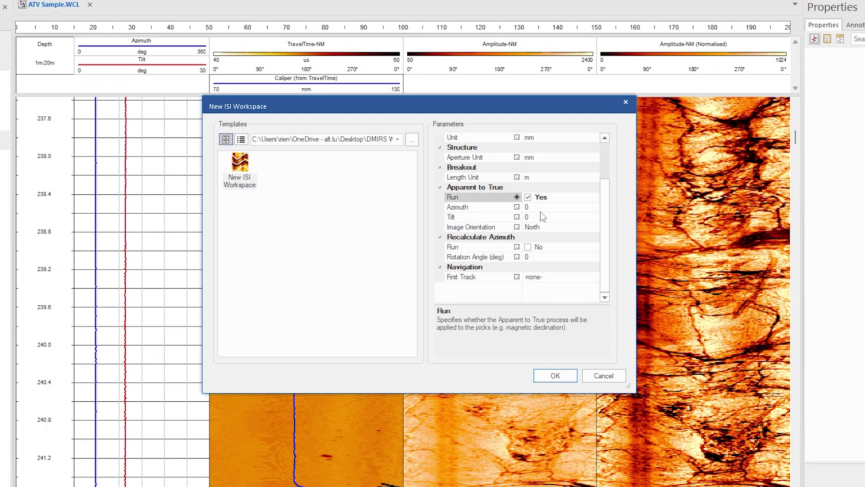
{"action": "left_click", "coordinate": [546, 207]}
{"action": "left_click", "coordinate": [594, 206]}
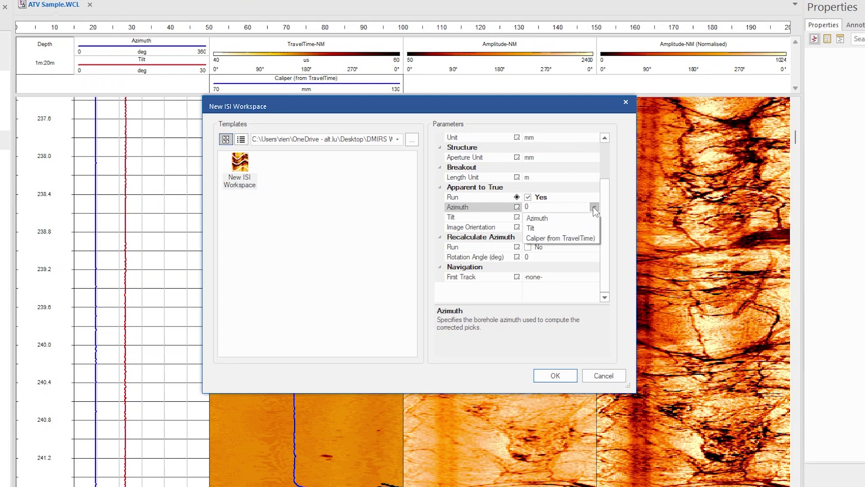
{"action": "left_click", "coordinate": [589, 214]}
{"action": "left_click", "coordinate": [547, 216]}
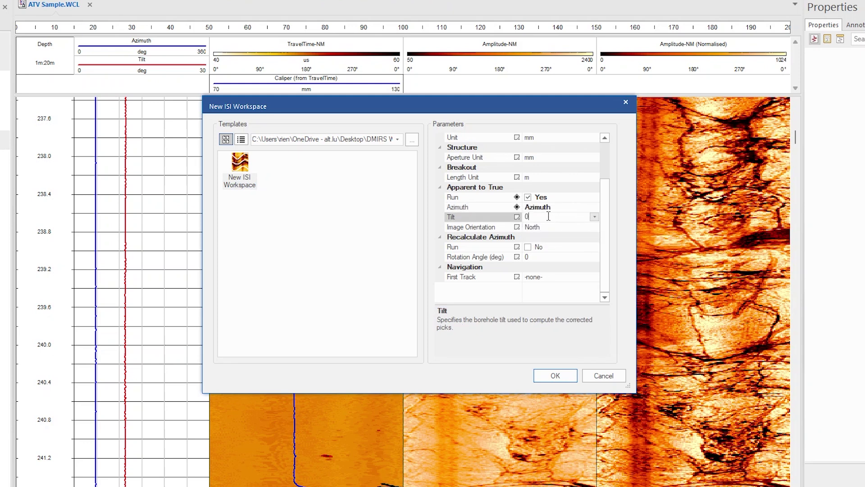
{"action": "left_click", "coordinate": [594, 216]}
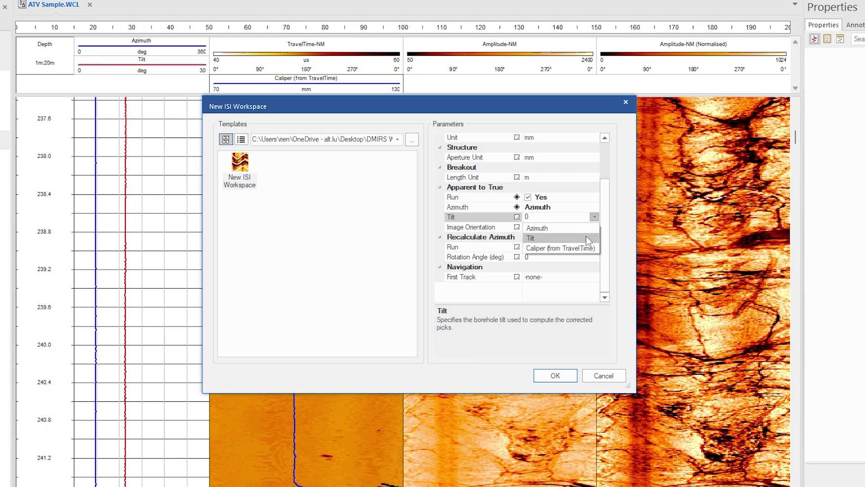
{"action": "left_click", "coordinate": [585, 237]}
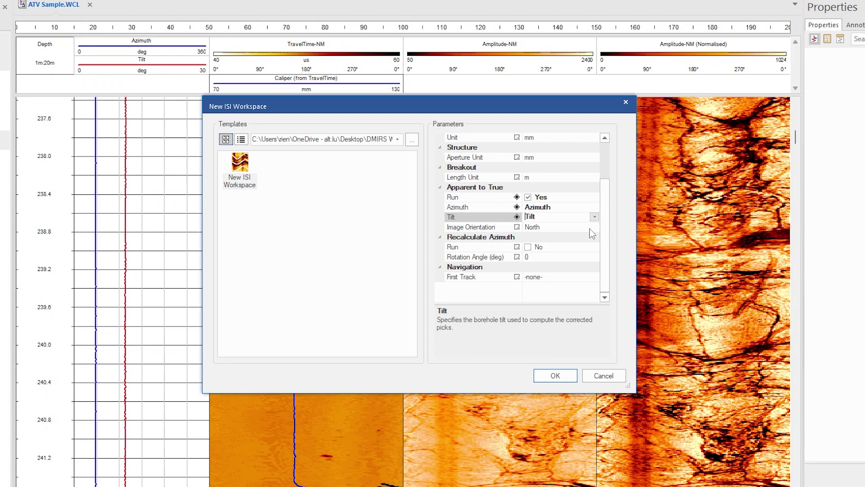
Step: Enable Recalculate Azimuth with a rotation angle of 7 degrees
{"action": "left_click", "coordinate": [531, 247]}
{"action": "left_click", "coordinate": [539, 255]}
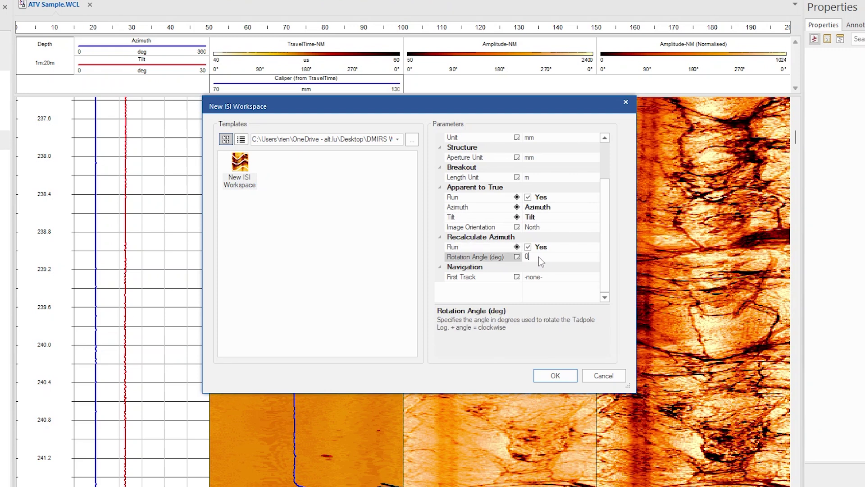
{"action": "type", "text": "7"}
Step: Choose -ICM- as the first navigation track and create the ISI workspace
{"action": "left_click", "coordinate": [536, 279]}
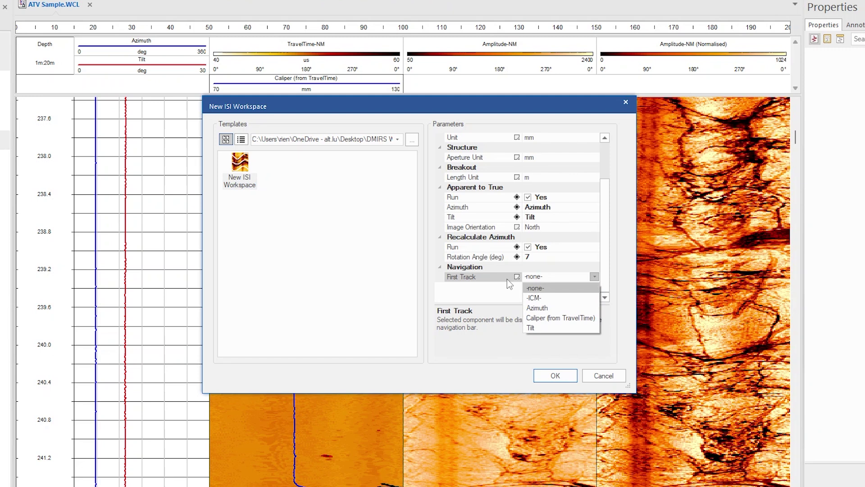
{"action": "left_click", "coordinate": [536, 298]}
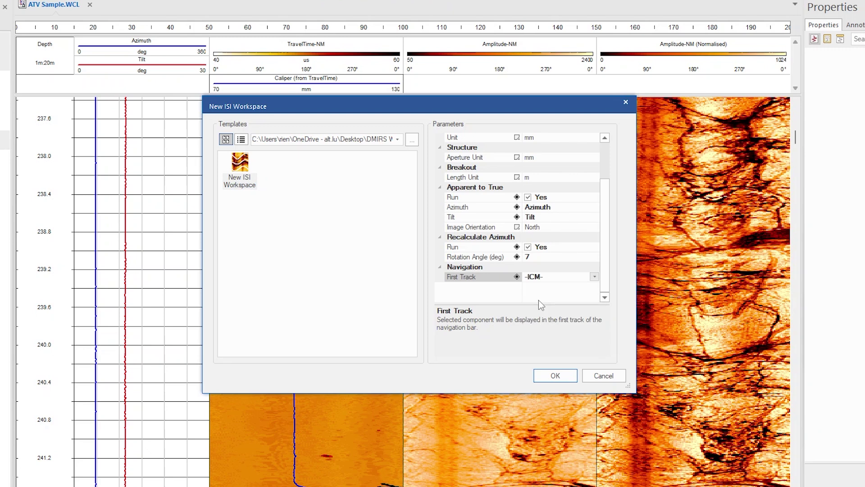
{"action": "left_click", "coordinate": [557, 372]}
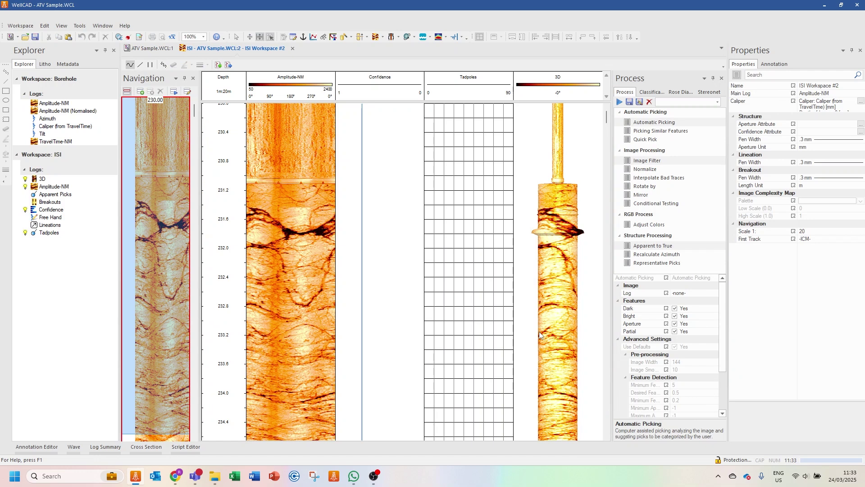
Step: Try a navigation scale of 500, and settle on a navigation scale of 100
{"action": "right_click", "coordinate": [152, 225]}
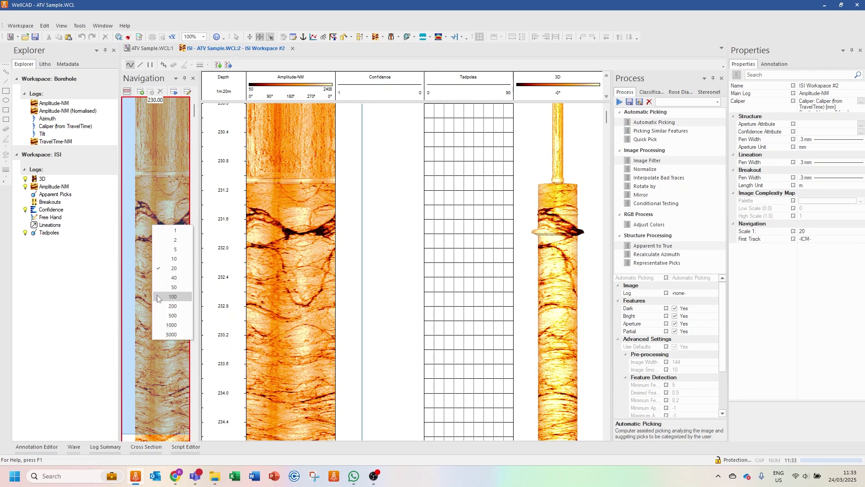
{"action": "left_click", "coordinate": [167, 316]}
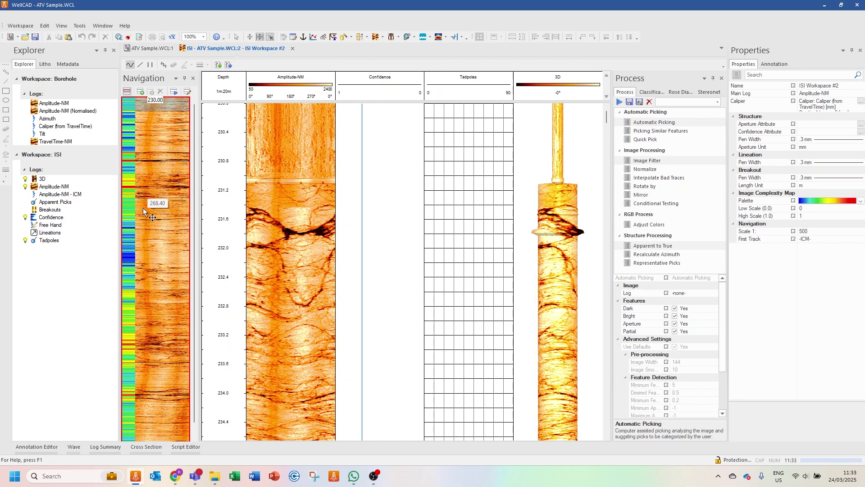
{"action": "right_click", "coordinate": [150, 177]}
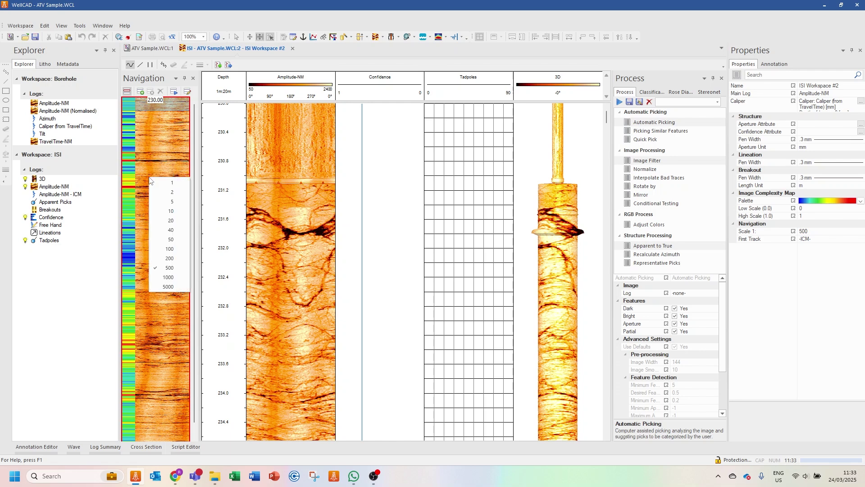
{"action": "left_click", "coordinate": [166, 249]}
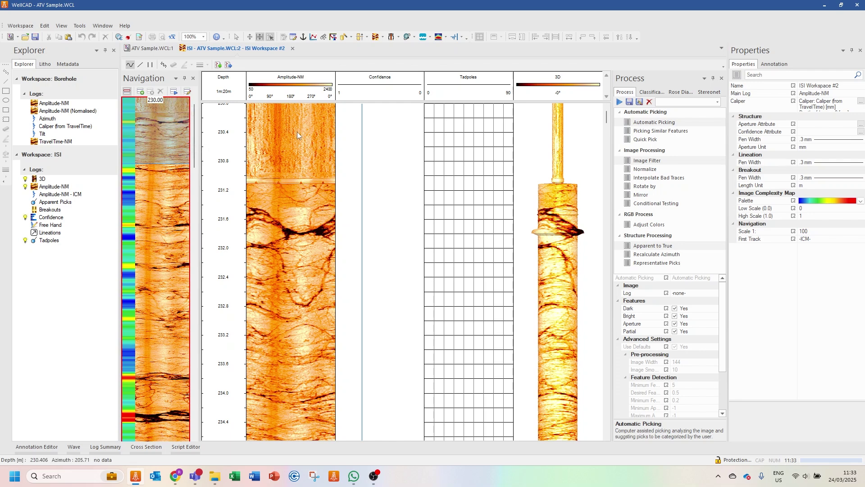
Step: Split the navigation image into zones at about 231.12, 248.70 and 252.84 m, and activate the 231.12–248.70 m zone
{"action": "scroll", "coordinate": [313, 202], "scroll_direction": "down", "scroll_amount": 2}
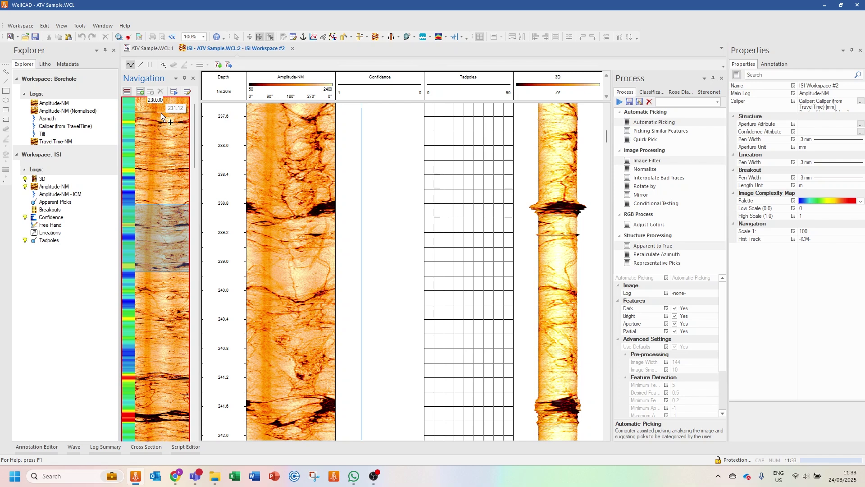
{"action": "left_click", "coordinate": [160, 113]}
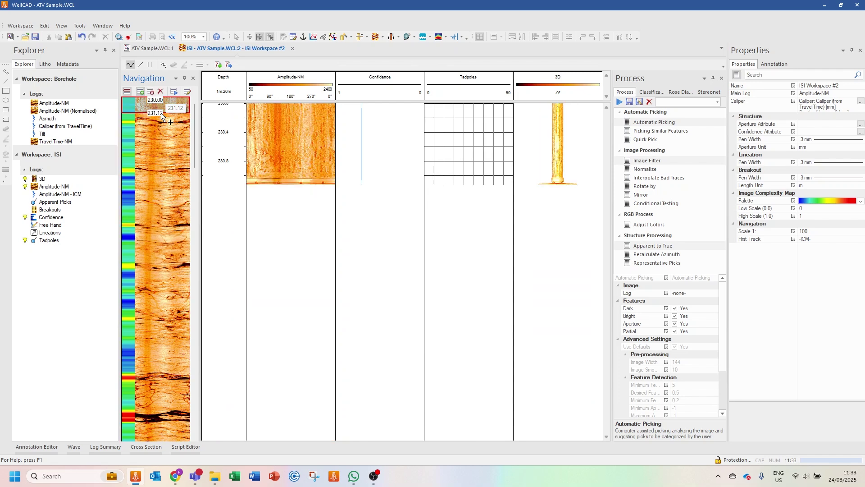
{"action": "left_click", "coordinate": [168, 367]}
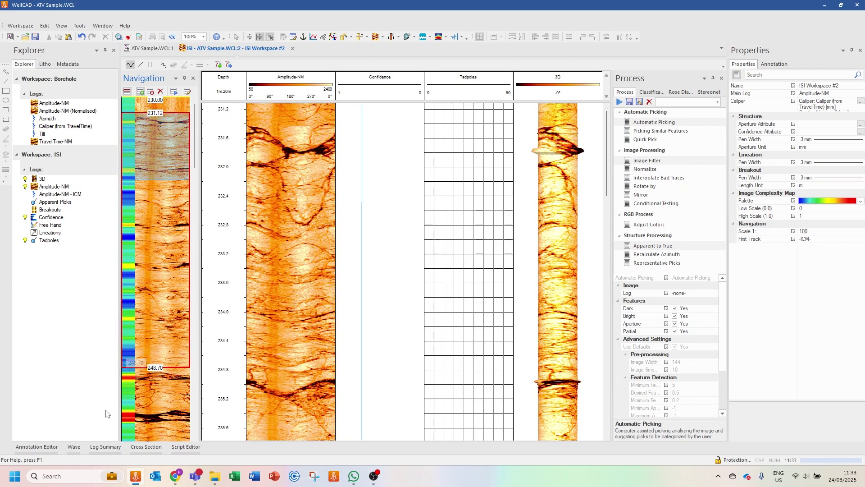
{"action": "left_click", "coordinate": [153, 426]}
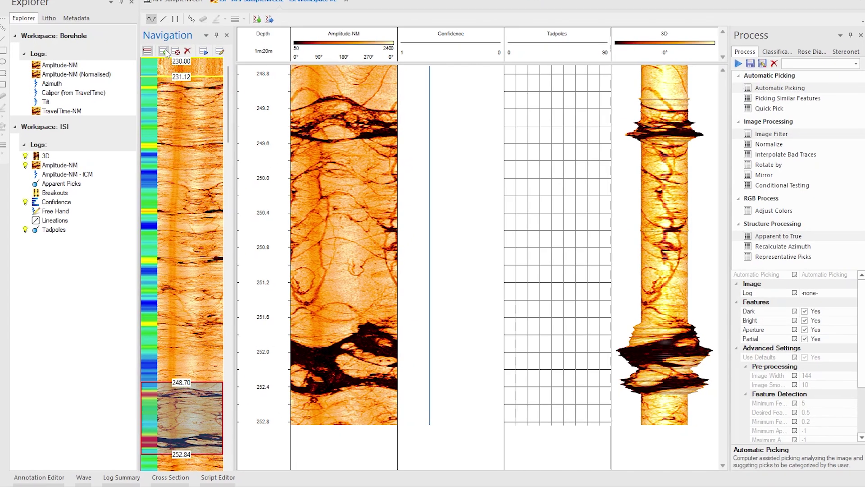
{"action": "left_click", "coordinate": [179, 151]}
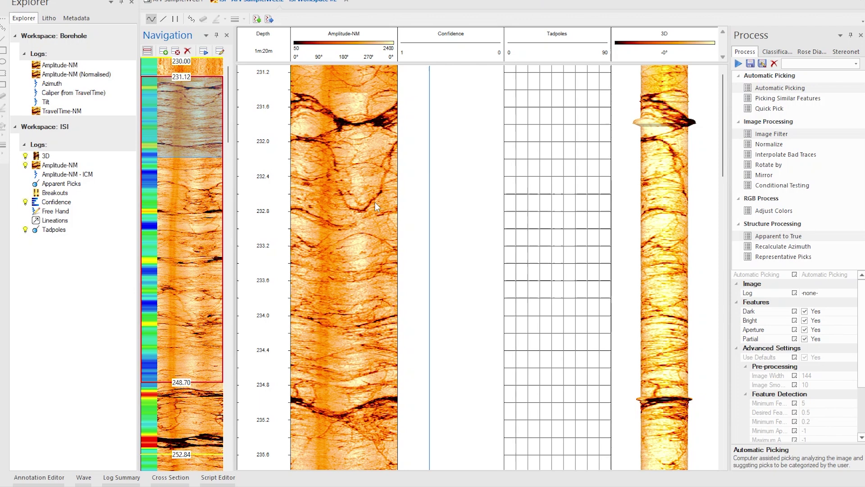
Step: Hide the Confidence log and add the borehole's Amplitude-NM (Normalised) log to the ISI workspace
{"action": "left_click", "coordinate": [459, 47]}
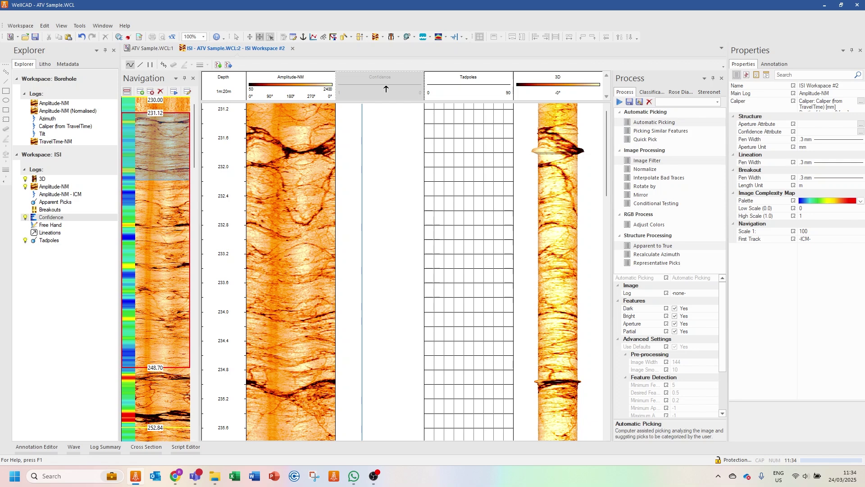
{"action": "left_click", "coordinate": [25, 217]}
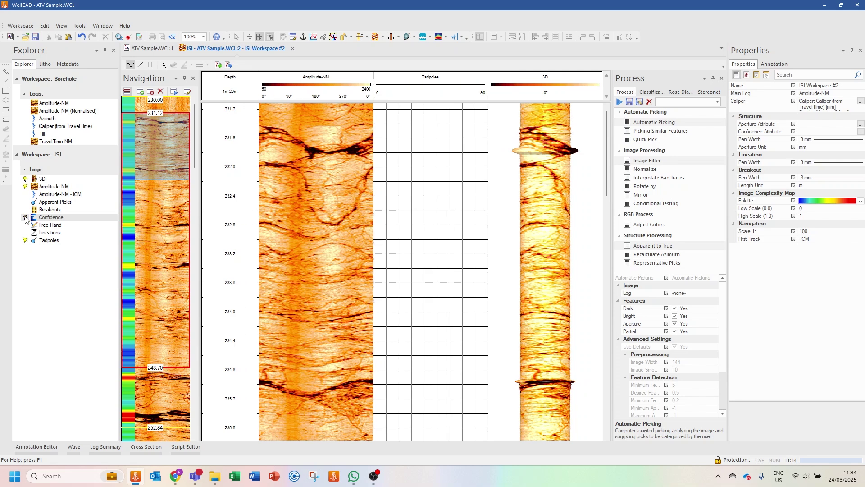
{"action": "left_click", "coordinate": [64, 112]}
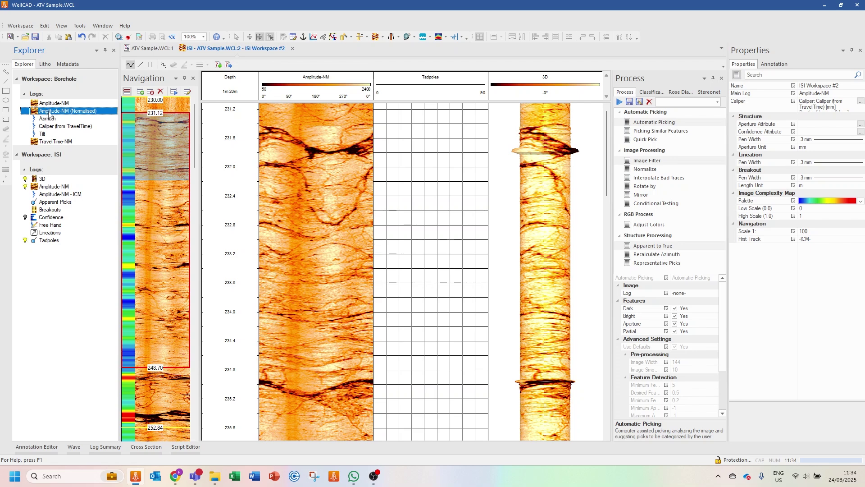
{"action": "left_click_drag", "start_coordinate": [48, 113], "coordinate": [91, 189]}
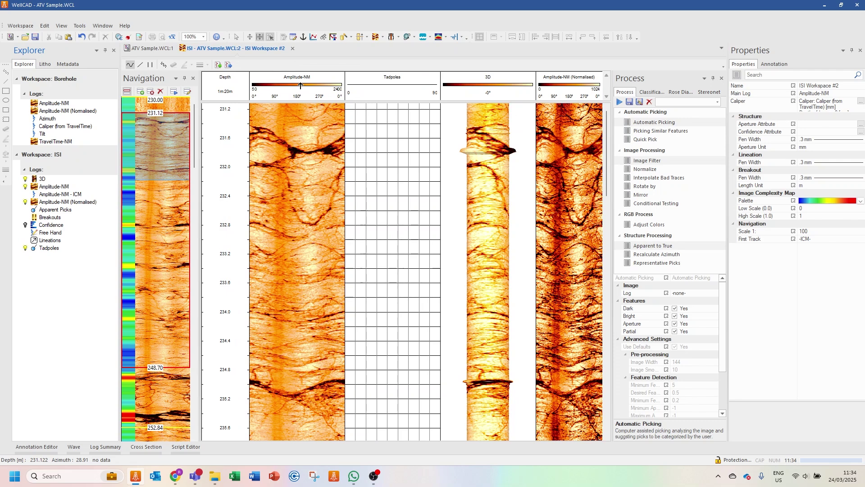
Step: Place the Amplitude-NM (Normalised) column directly beside Amplitude-NM and distribute the log columns evenly across the view
{"action": "left_click", "coordinate": [300, 85]}
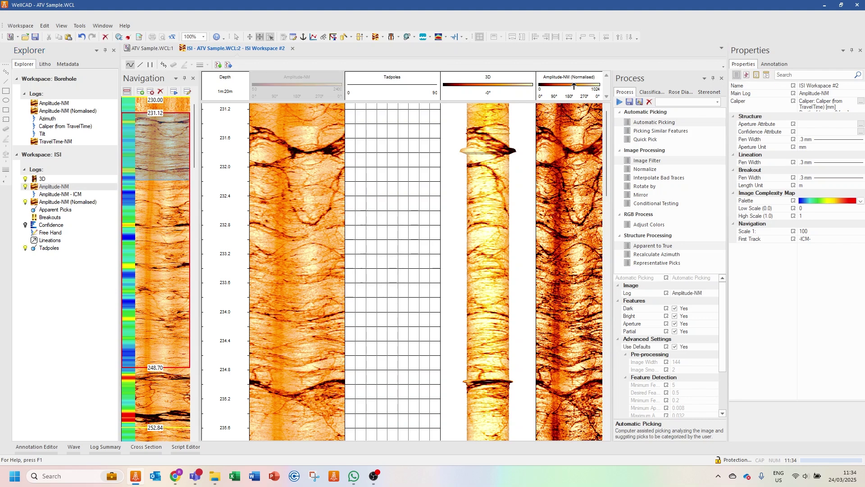
{"action": "left_click", "coordinate": [574, 86]}
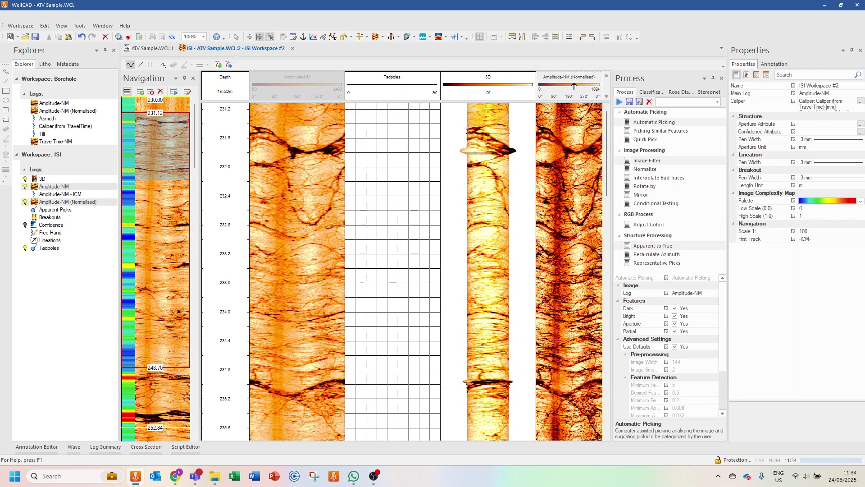
{"action": "left_click", "coordinate": [592, 38]}
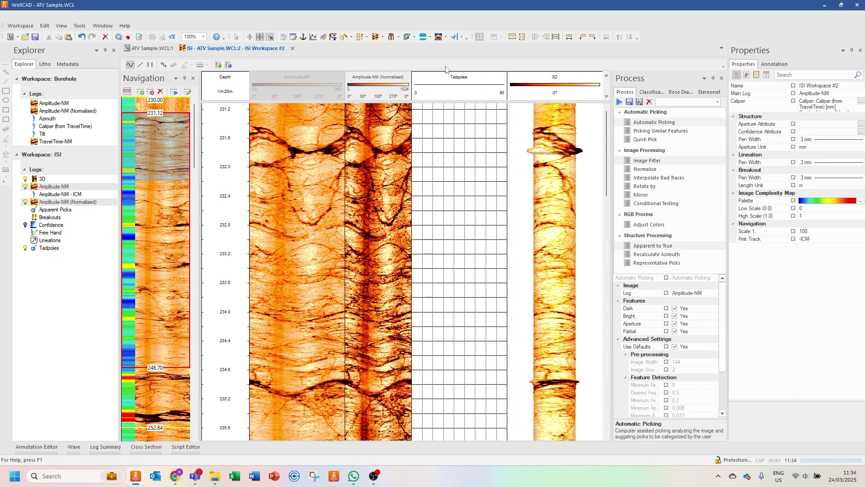
{"action": "left_click", "coordinate": [512, 37]}
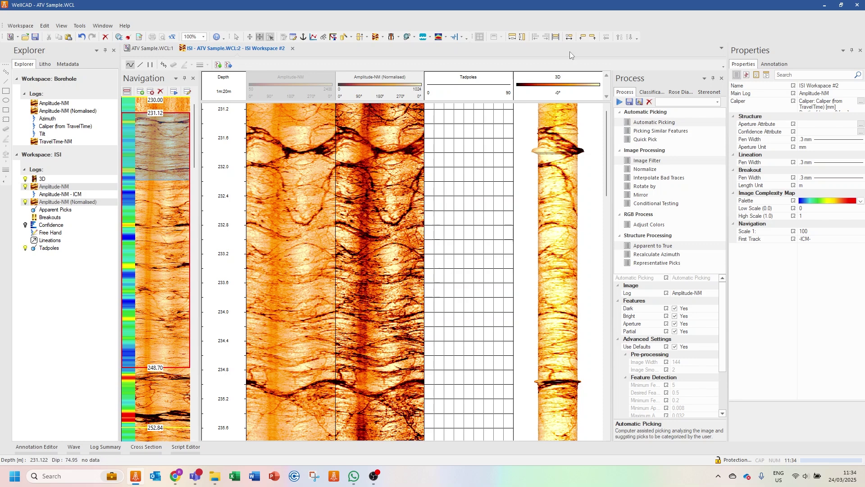
Step: Add a classification attribute named Type that uses the Pick Type.TAD dictionary
{"action": "left_click", "coordinate": [651, 92]}
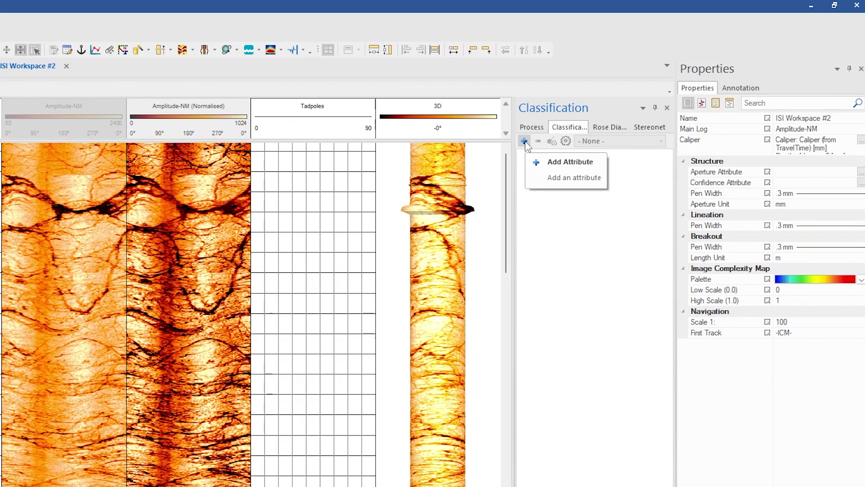
{"action": "left_click", "coordinate": [620, 102]}
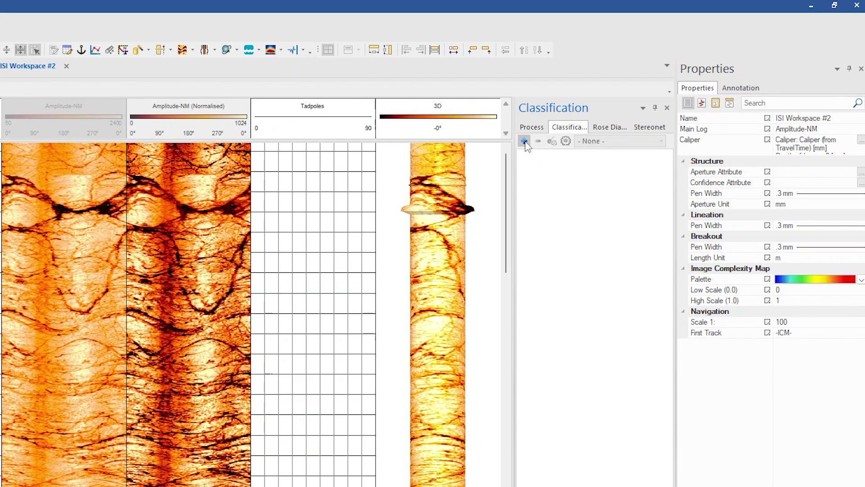
{"action": "mouse_move", "coordinate": [433, 177]}
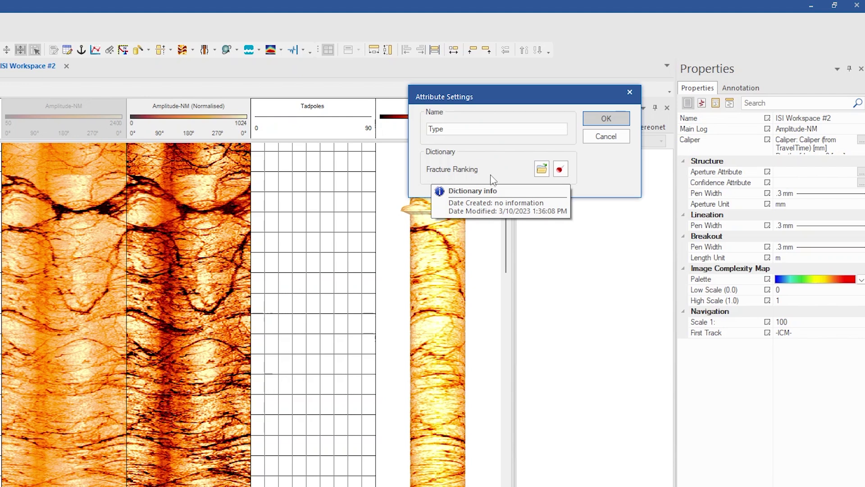
{"action": "left_click", "coordinate": [541, 169]}
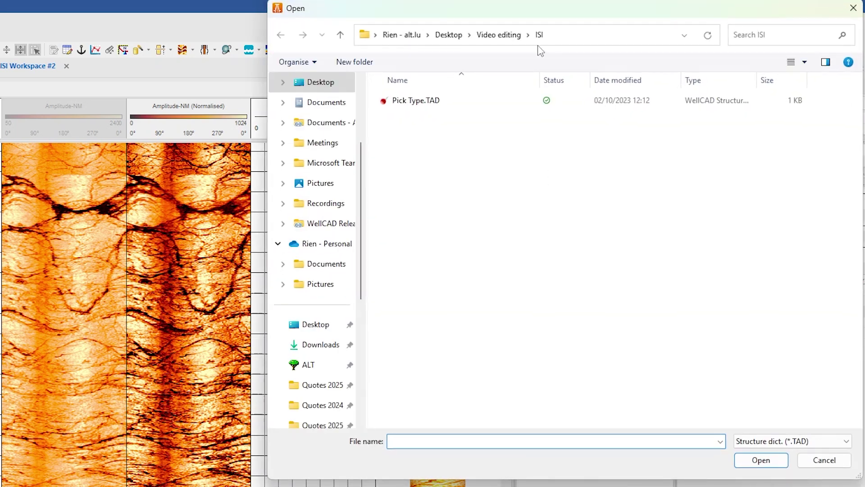
{"action": "left_click", "coordinate": [414, 103]}
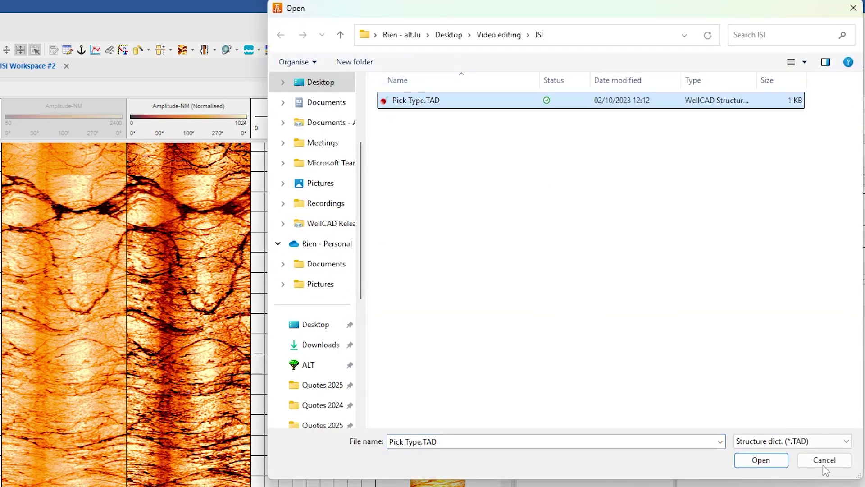
{"action": "left_click", "coordinate": [761, 459]}
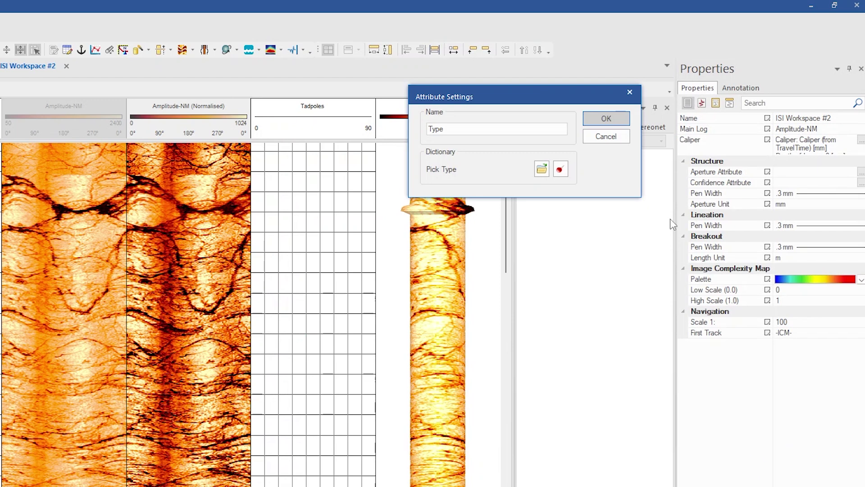
{"action": "left_click", "coordinate": [606, 118]}
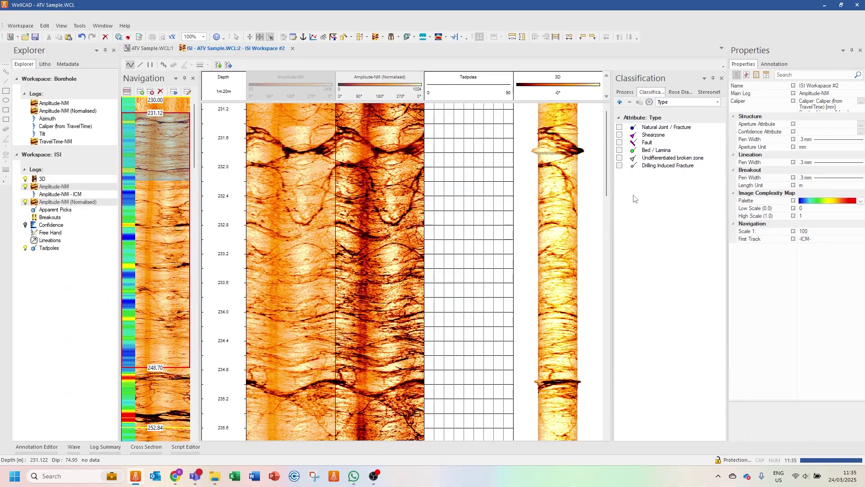
Step: Try the user-defined category JT - Natural Joint / Fracture for new picks, and settle on leaving new picks unclassified
{"action": "left_click", "coordinate": [650, 102]}
{"action": "left_click_drag", "start_coordinate": [469, 170], "coordinate": [645, 152]}
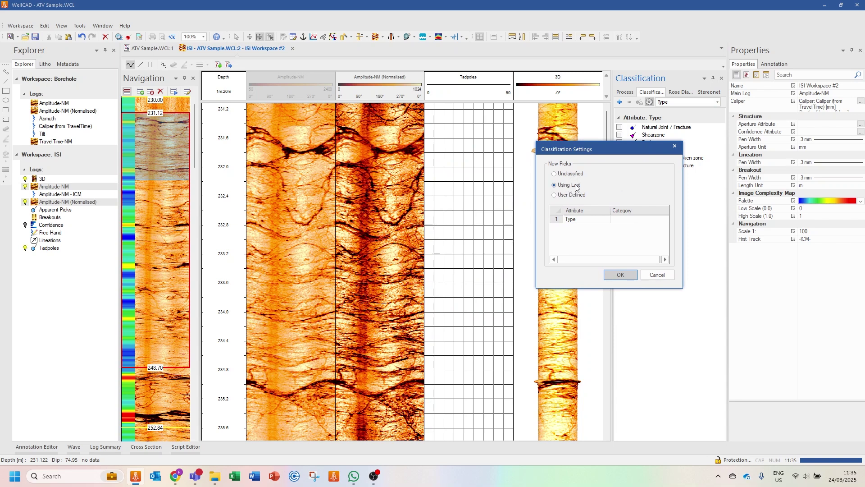
{"action": "left_click", "coordinate": [555, 174]}
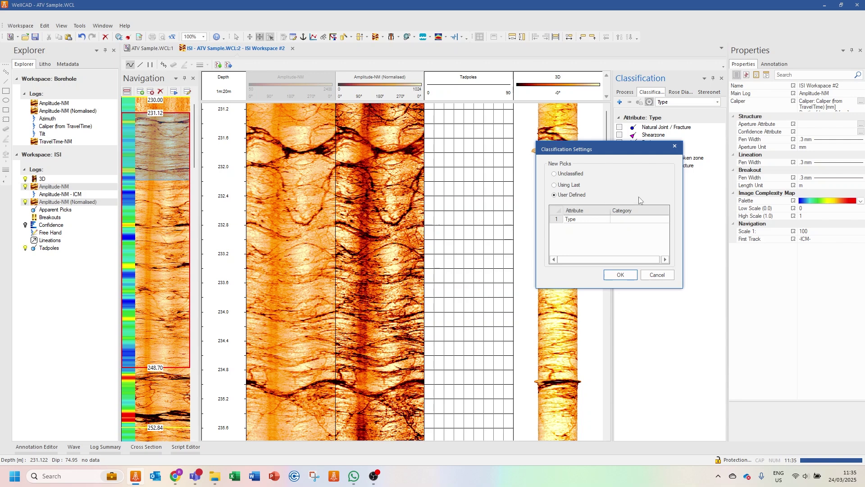
{"action": "left_click", "coordinate": [639, 218]}
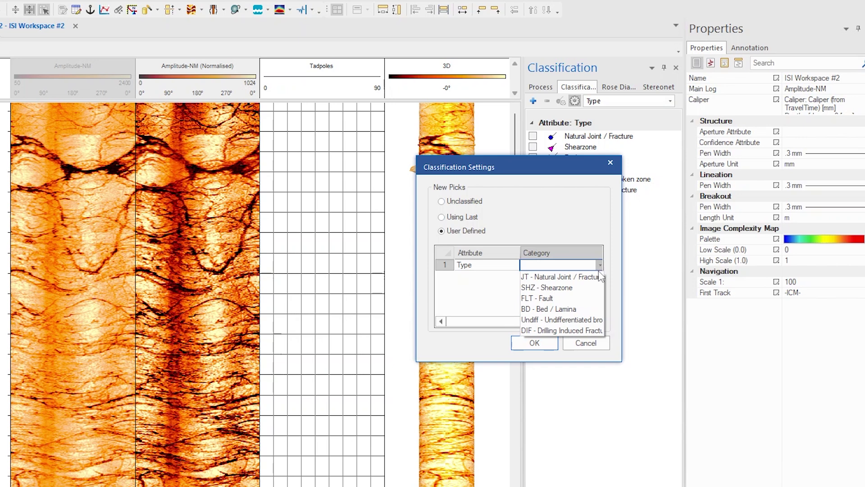
{"action": "left_click", "coordinate": [585, 276]}
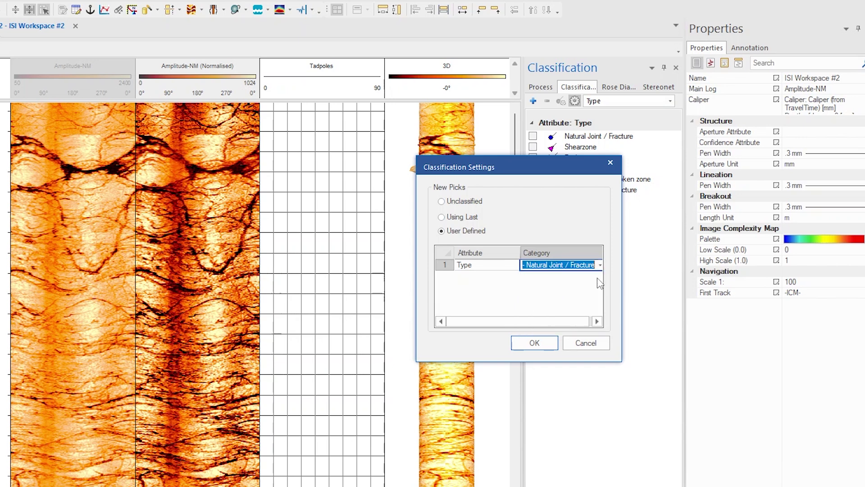
{"action": "left_click", "coordinate": [442, 202]}
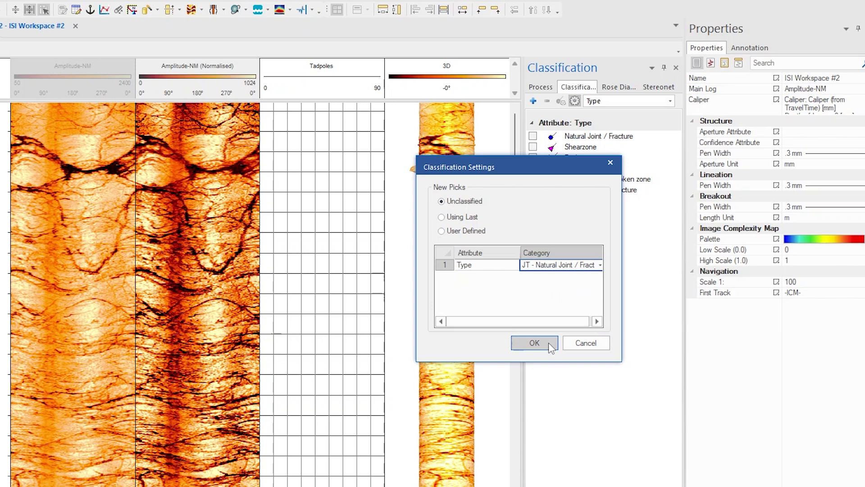
{"action": "left_click", "coordinate": [534, 342]}
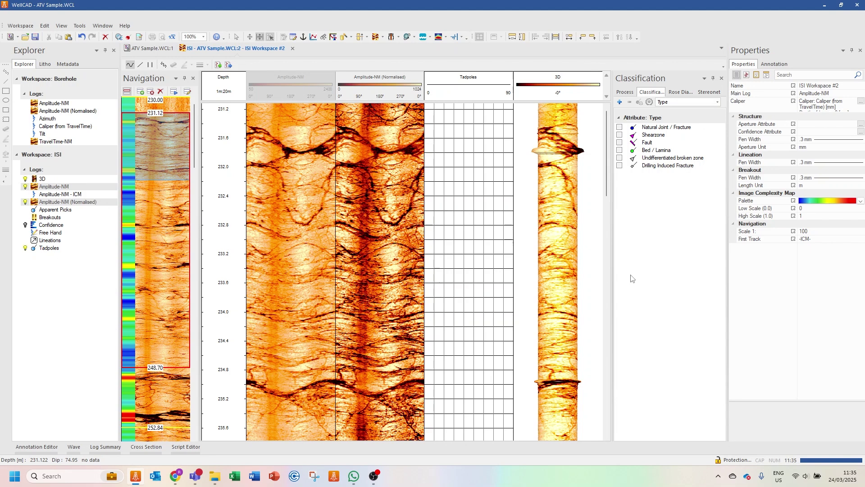
Step: Pick the sinusoidal structure at about 232.9 m on the Amplitude-NM image
{"action": "key", "text": "shift"}
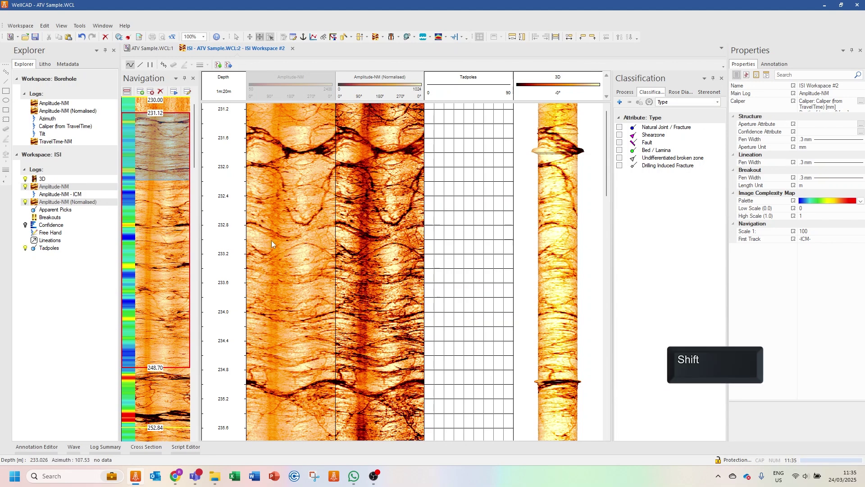
{"action": "left_click", "coordinate": [250, 223]}
{"action": "left_click", "coordinate": [330, 227]}
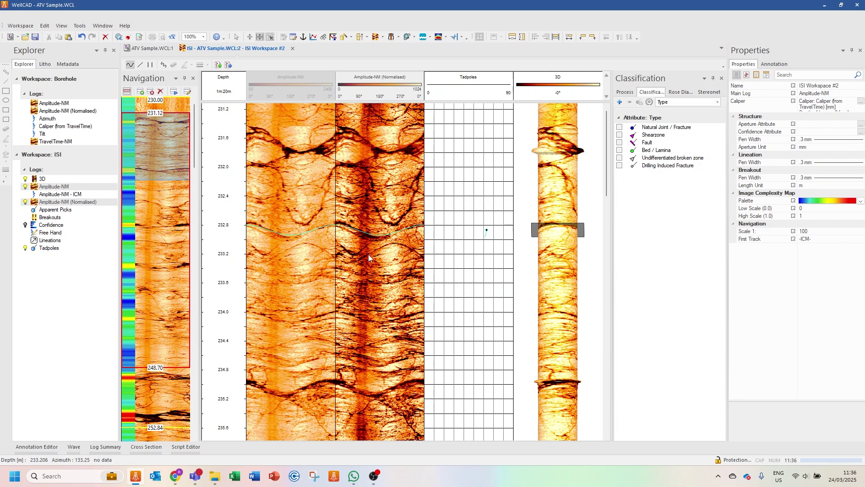
Step: Fit a sinusoid through several points of the structure at about 233.2 m on the Amplitude-NM image, and delete that pick
{"action": "key", "text": "shift"}
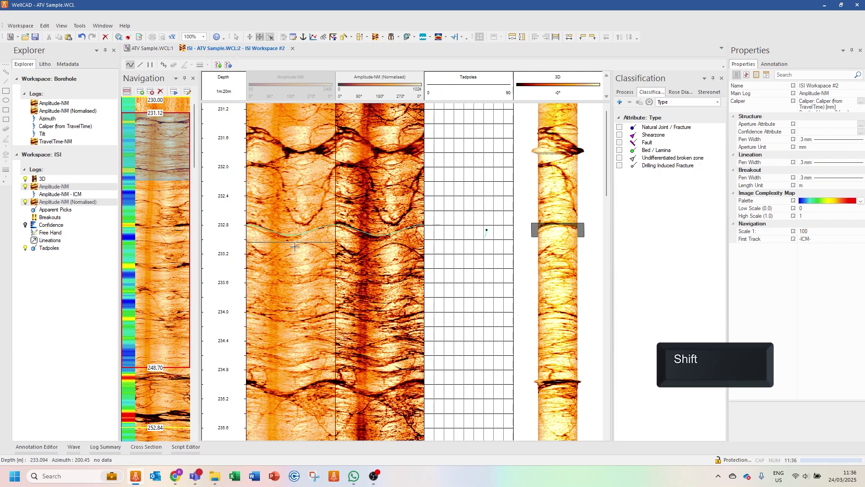
{"action": "left_click", "coordinate": [282, 252], "text": "shift"}
{"action": "left_click", "coordinate": [268, 260], "text": "shift"}
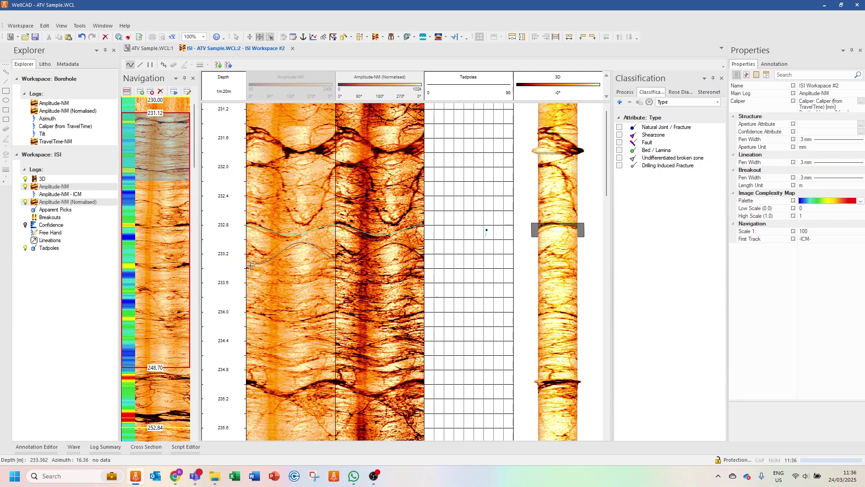
{"action": "left_click", "coordinate": [251, 267], "text": "shift"}
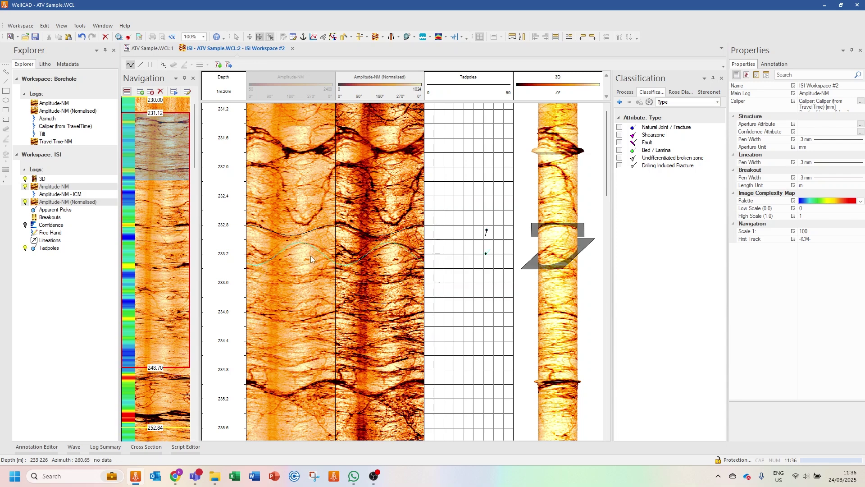
{"action": "key", "text": "ctrl"}
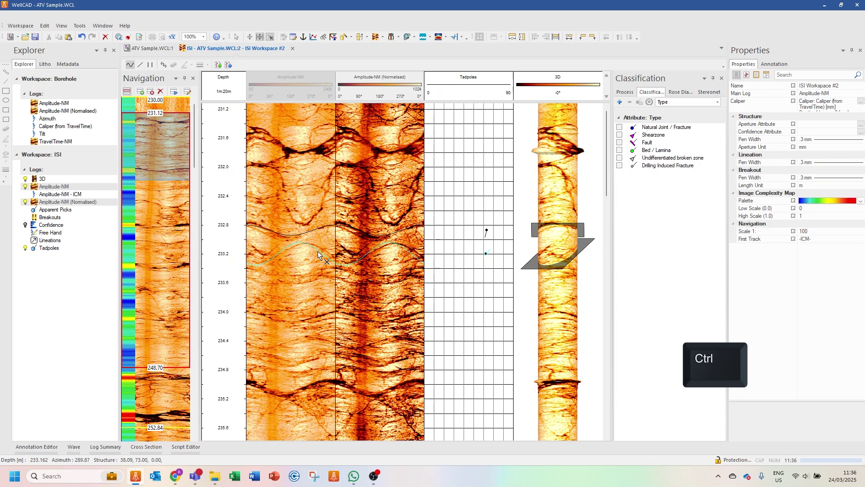
{"action": "left_click", "coordinate": [317, 250], "text": "ctrl"}
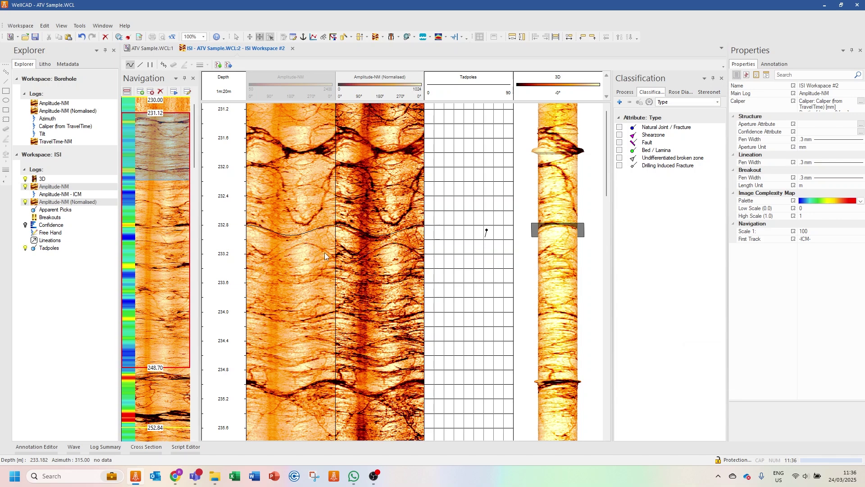
Step: Pick the steep structure at about 233.2 m again and set the structure pen width to 0.6 mm
{"action": "left_click", "coordinate": [302, 243]}
{"action": "left_click", "coordinate": [260, 261]}
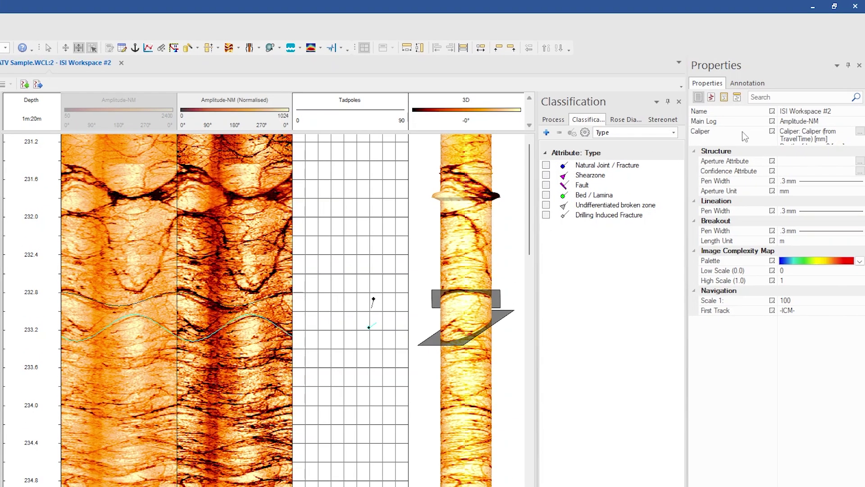
{"action": "left_click", "coordinate": [816, 183]}
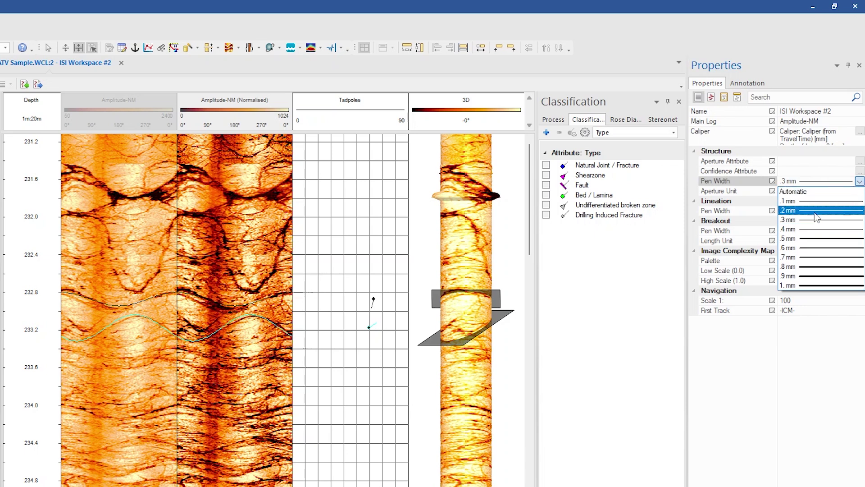
{"action": "left_click", "coordinate": [819, 250]}
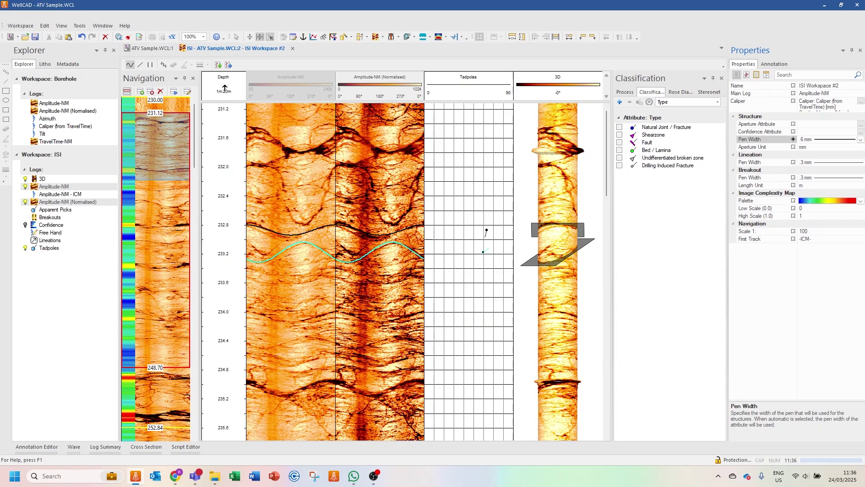
Step: Set the depth scale to 1:10 and pick the structure at about 234.1 m on the Amplitude-NM image
{"action": "right_click", "coordinate": [225, 88]}
{"action": "left_click", "coordinate": [247, 139]}
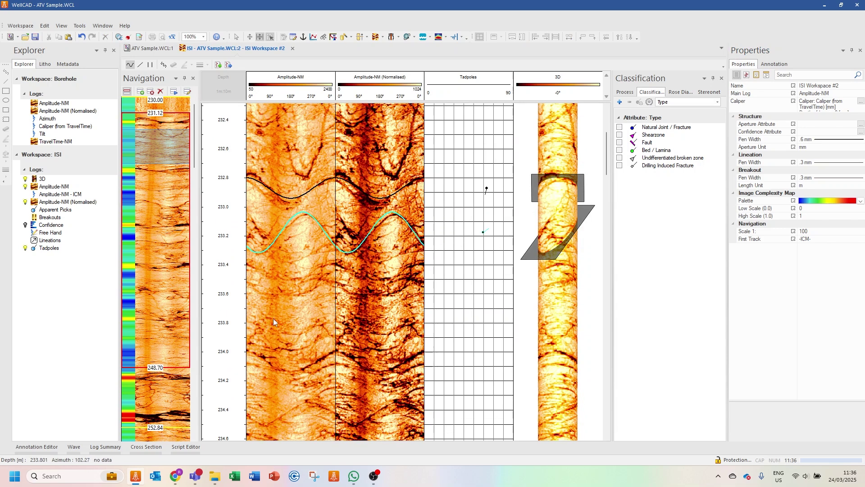
{"action": "left_click", "coordinate": [262, 358]}
{"action": "left_click", "coordinate": [276, 367]}
{"action": "left_click", "coordinate": [303, 368]}
{"action": "left_click", "coordinate": [327, 356]}
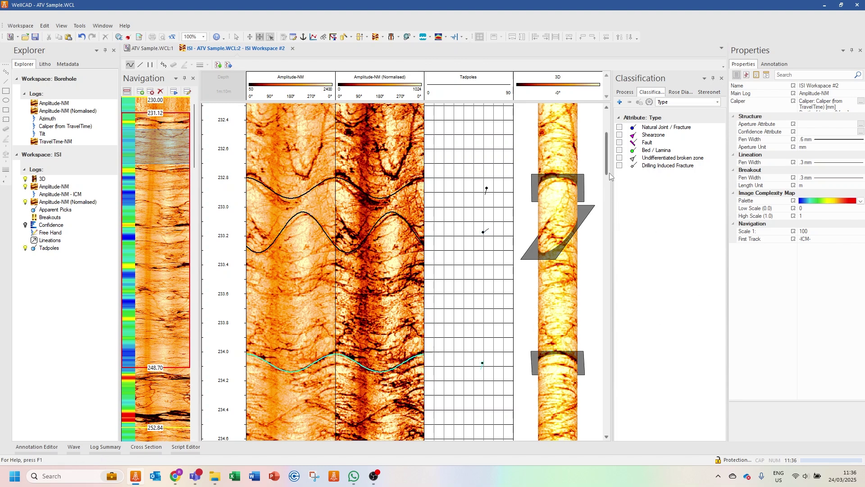
Step: Pick the structure at about 234.4 m on the Amplitude-NM (Normalised) image and classify it as Natural Joint / Fracture
{"action": "scroll", "coordinate": [608, 170], "scroll_direction": "down", "scroll_amount": 1}
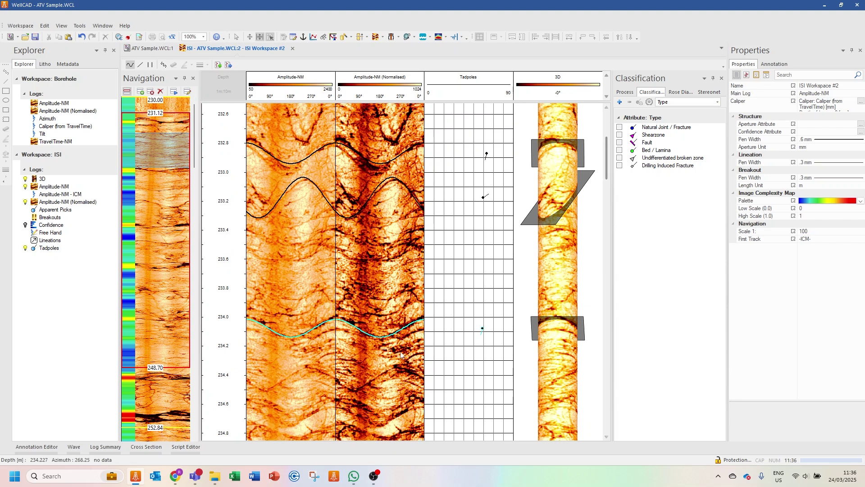
{"action": "left_click", "coordinate": [341, 385]}
{"action": "left_click", "coordinate": [353, 391]}
{"action": "left_click", "coordinate": [367, 383]}
{"action": "left_click", "coordinate": [402, 369]}
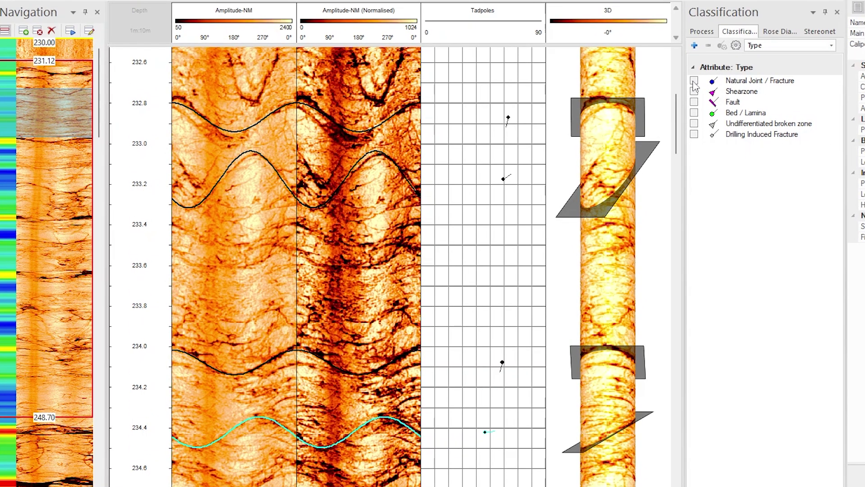
{"action": "left_click", "coordinate": [694, 81]}
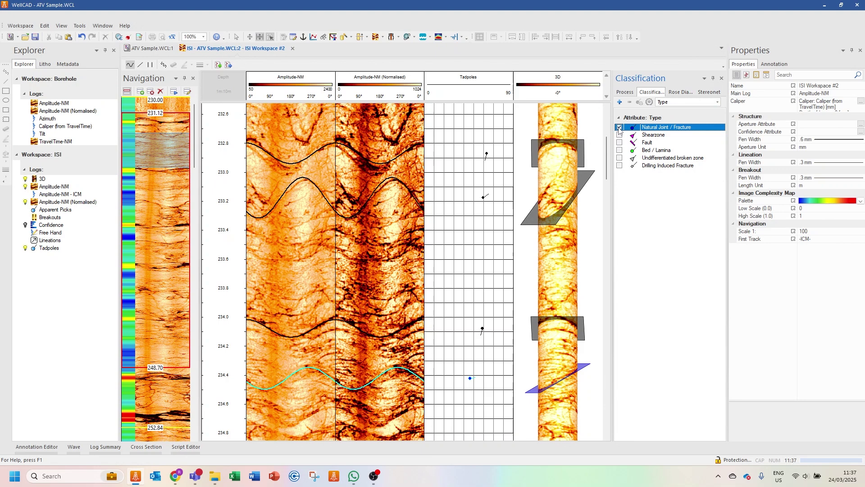
Step: Select the pick at about 233.2 m and inspect the picks' poles on the stereonet
{"action": "left_click", "coordinate": [396, 165]}
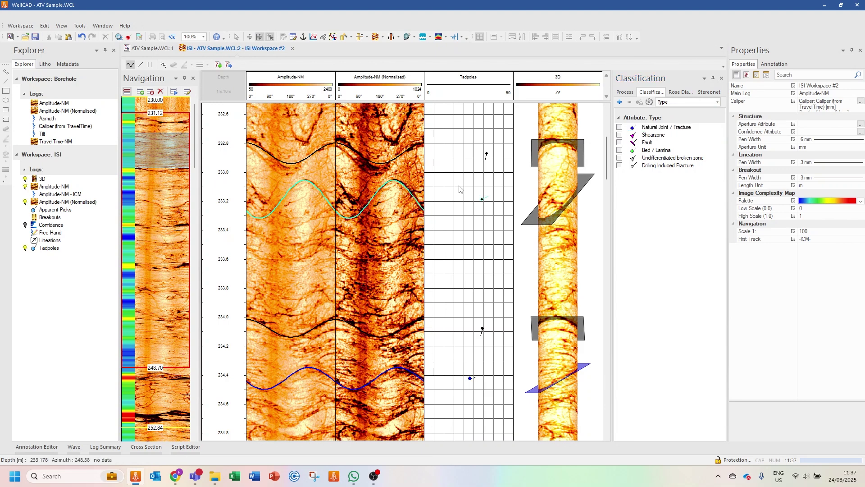
{"action": "left_click", "coordinate": [710, 92]}
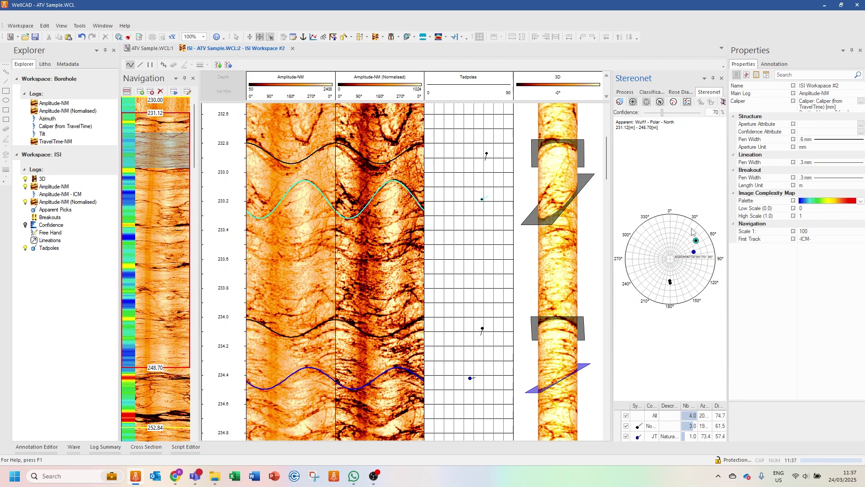
{"action": "mouse_move", "coordinate": [695, 254]}
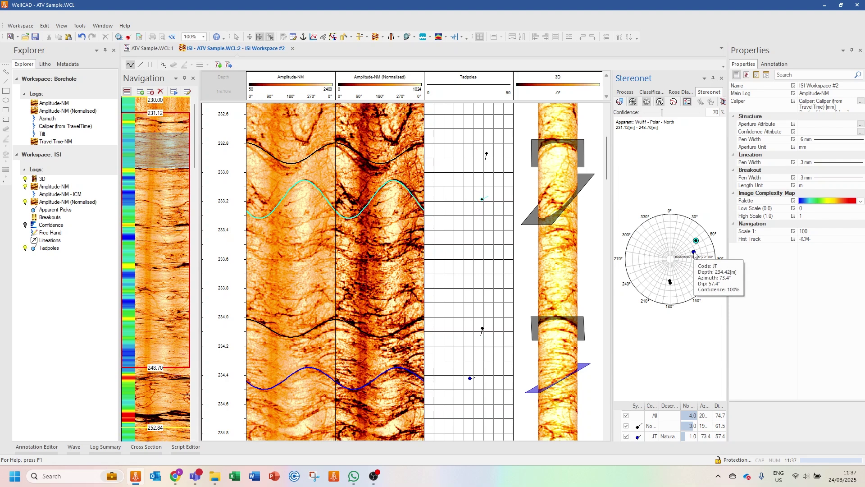
Step: Select the two clustered poles near 180° on the stereonet by enclosing them in a polygon
{"action": "key", "text": "shift"}
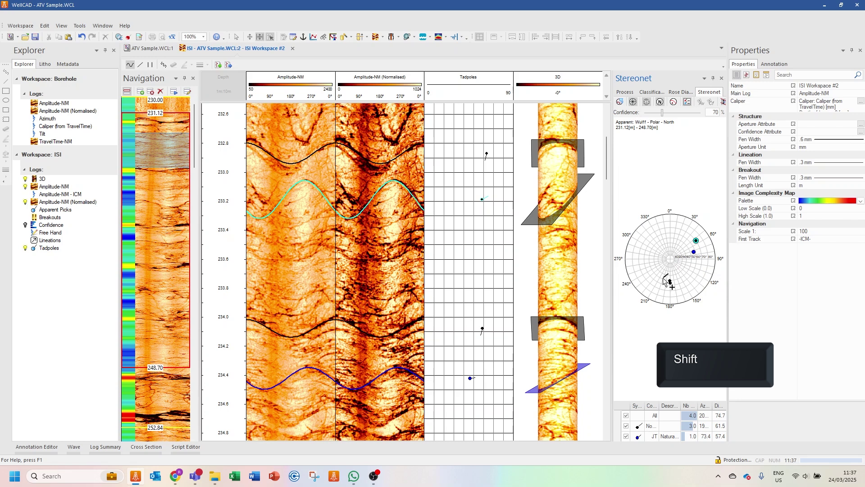
{"action": "left_click", "coordinate": [662, 278], "text": "shift"}
{"action": "left_click", "coordinate": [663, 289], "text": "shift"}
{"action": "left_click", "coordinate": [677, 287], "text": "shift"}
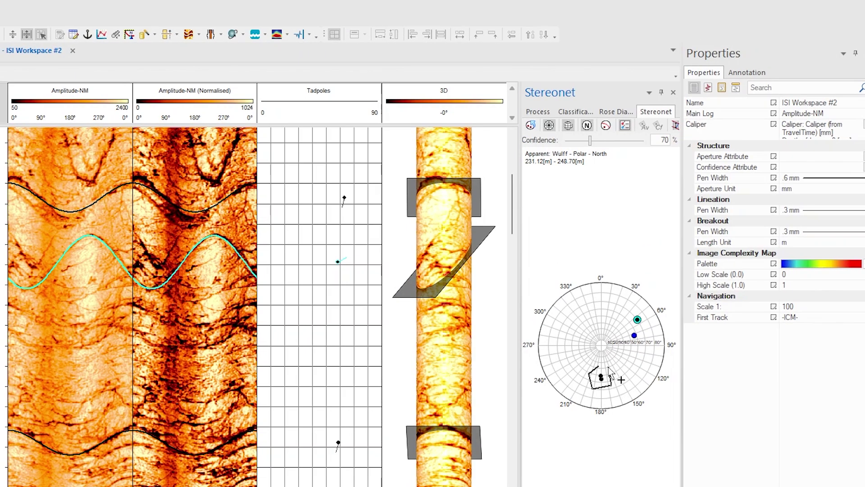
{"action": "left_click", "coordinate": [609, 367], "text": "shift"}
{"action": "left_click", "coordinate": [599, 366], "text": "shift"}
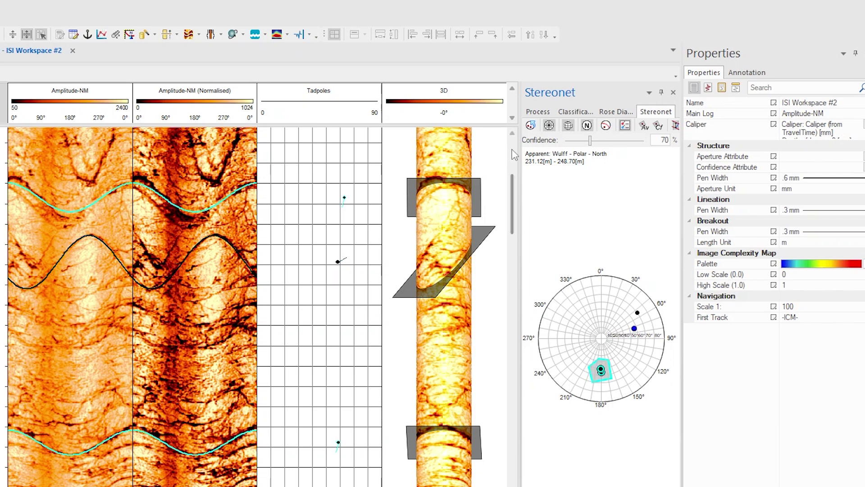
Step: Try classifying the two clustered picks as Fault, and set them together with the pick at about 233.2 m to Natural Joint / Fracture
{"action": "left_click", "coordinate": [575, 111]}
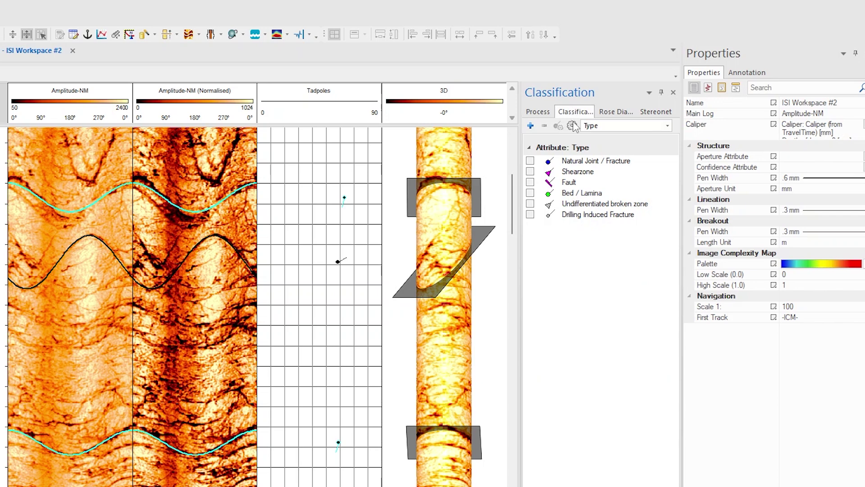
{"action": "left_click", "coordinate": [531, 182]}
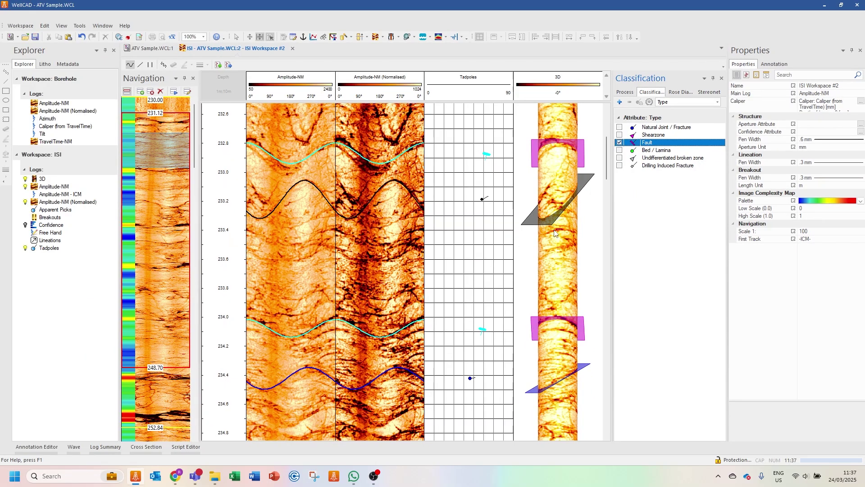
{"action": "left_click", "coordinate": [492, 158], "text": "shift"}
{"action": "left_click_drag", "start_coordinate": [492, 157], "coordinate": [491, 239]}
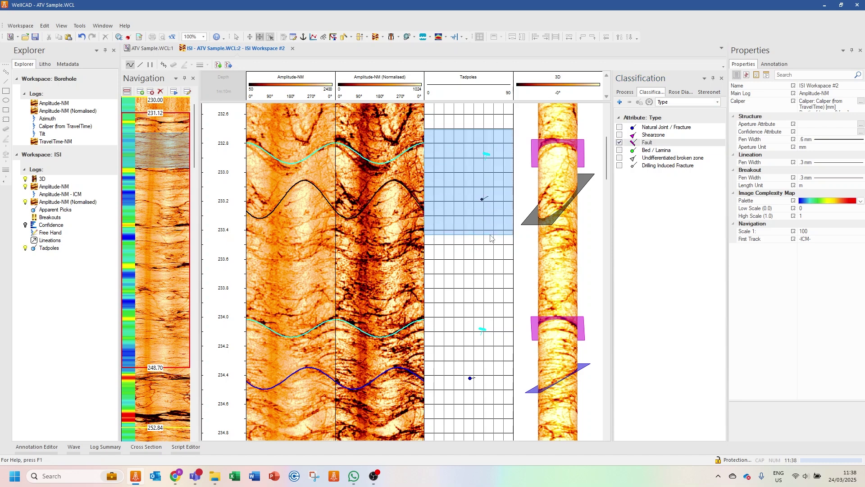
{"action": "left_click", "coordinate": [620, 128]}
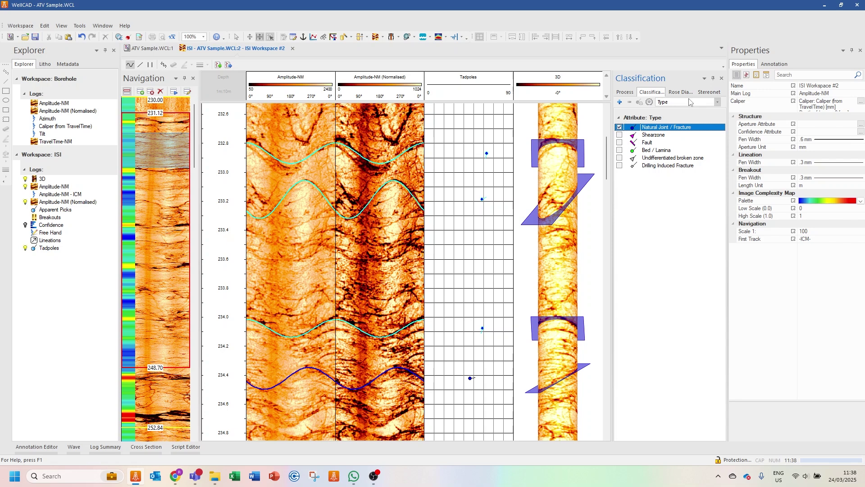
Step: Set the stereonet to corrected data and try its equal-angle/equal-area and polar/equatorial grid toggles
{"action": "left_click", "coordinate": [708, 93]}
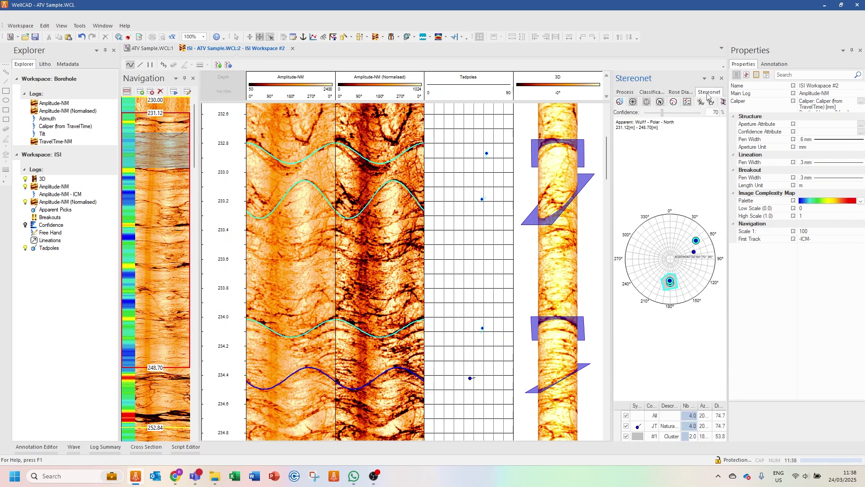
{"action": "left_click", "coordinate": [620, 102]}
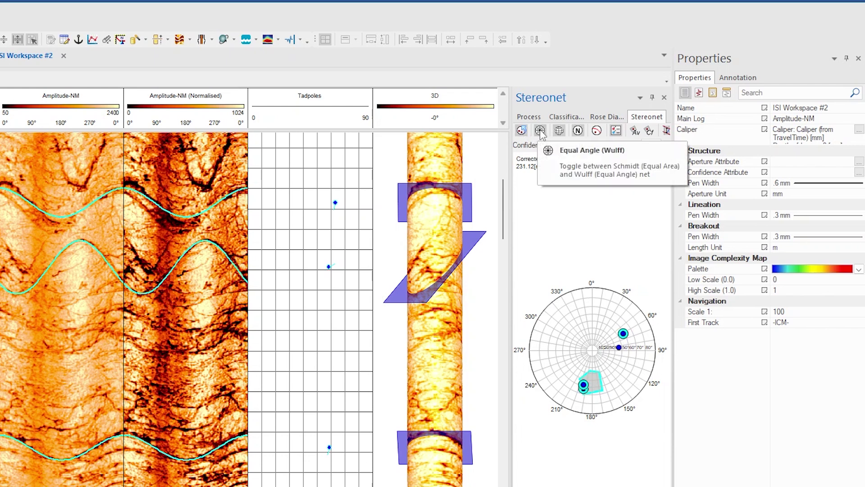
{"action": "left_click", "coordinate": [540, 131]}
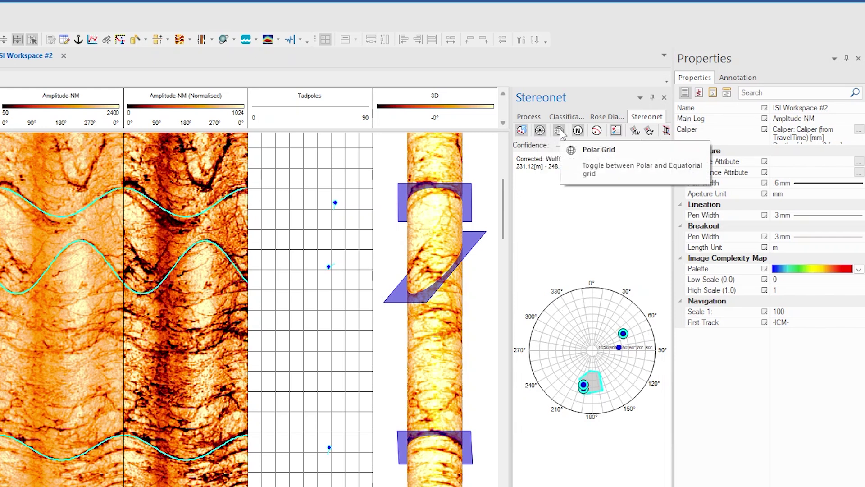
{"action": "left_click", "coordinate": [559, 131]}
{"action": "left_click", "coordinate": [560, 131]}
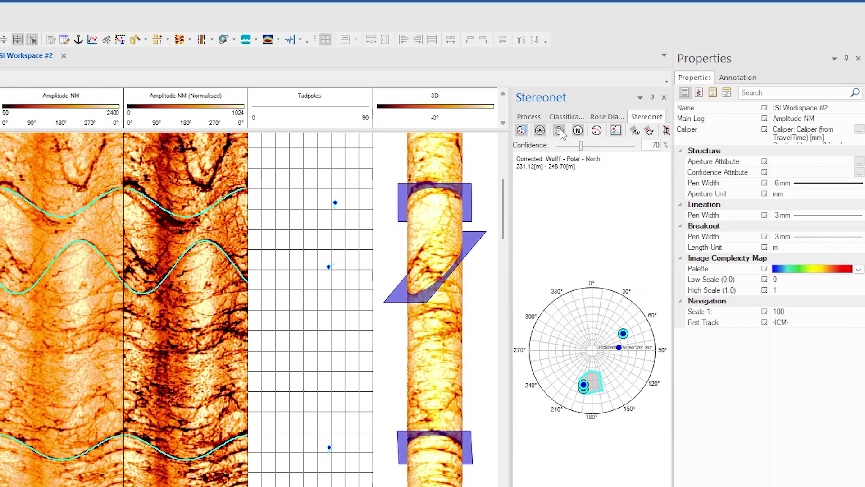
Step: Preview the stereonet in South orientation and with the great circles shown, restoring the North orientation and grid
{"action": "left_click", "coordinate": [578, 131]}
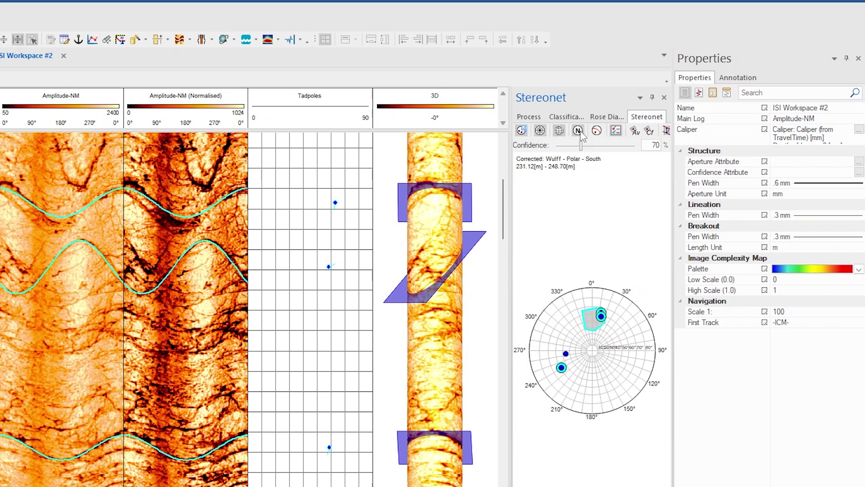
{"action": "left_click", "coordinate": [579, 131]}
{"action": "left_click", "coordinate": [598, 132]}
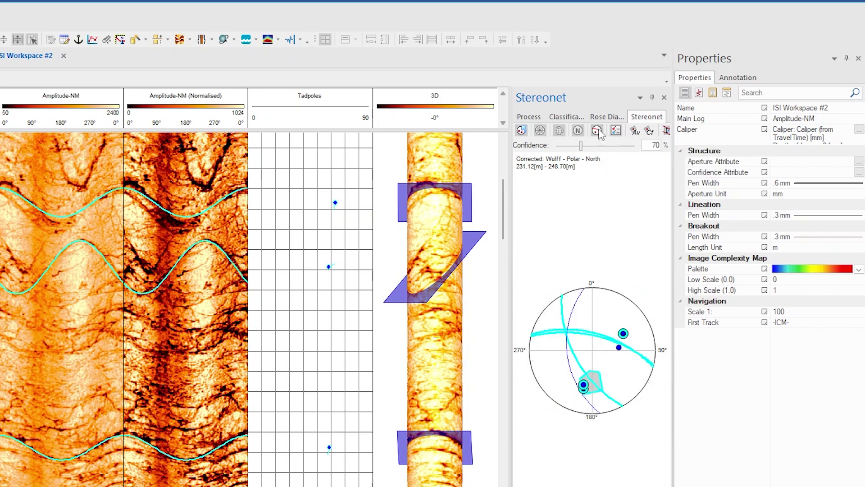
{"action": "left_click", "coordinate": [598, 132]}
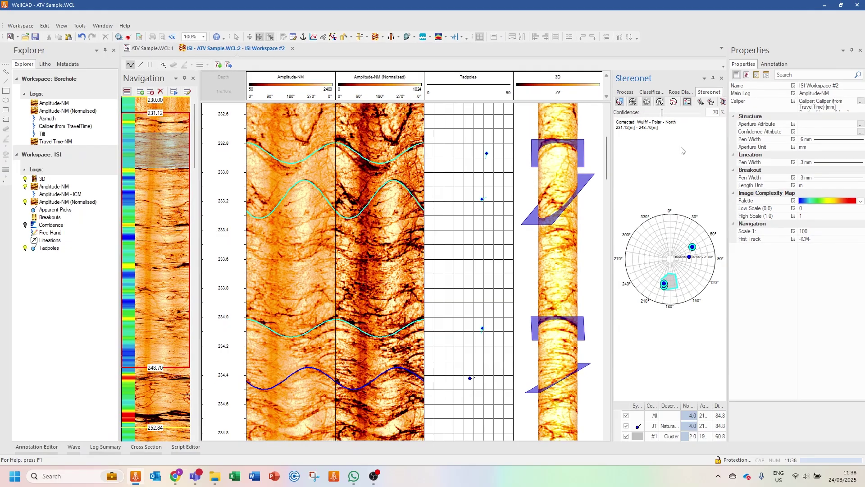
Step: Classify the three selected picks between about 232.8 m and 234.1 m as Fault
{"action": "left_click", "coordinate": [680, 93]}
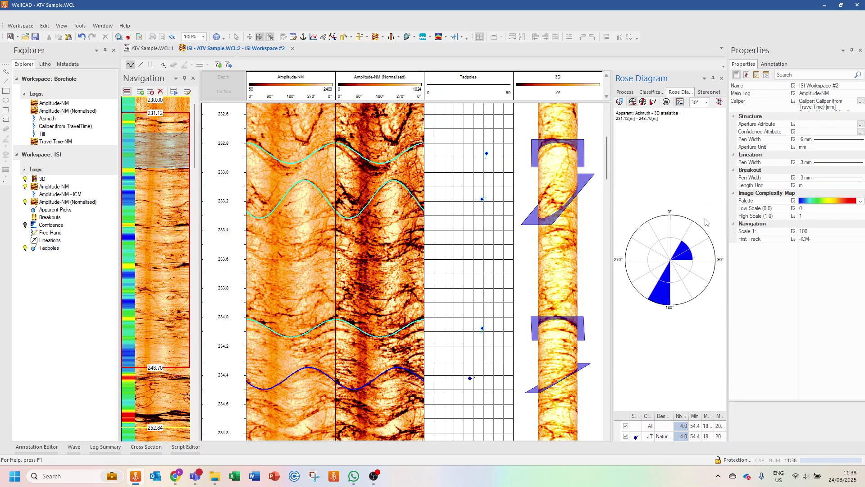
{"action": "key", "text": "shift"}
{"action": "left_click_drag", "start_coordinate": [481, 134], "coordinate": [486, 251]}
{"action": "left_click", "coordinate": [645, 92]}
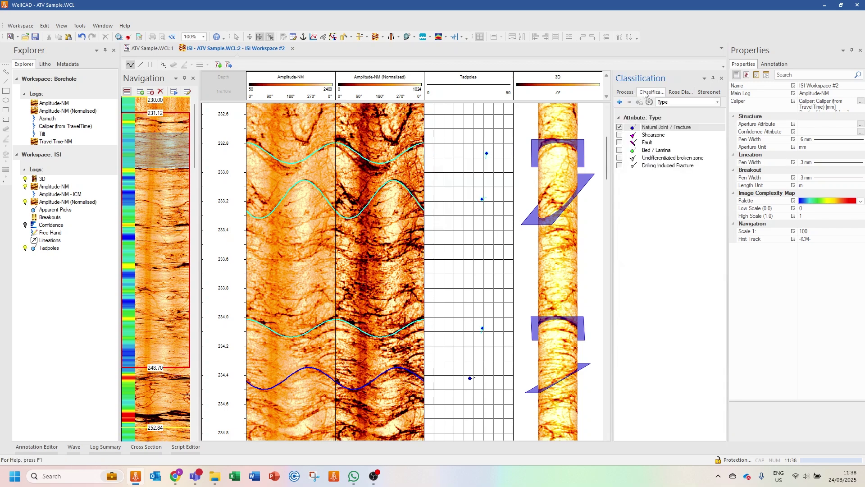
{"action": "left_click", "coordinate": [620, 143]}
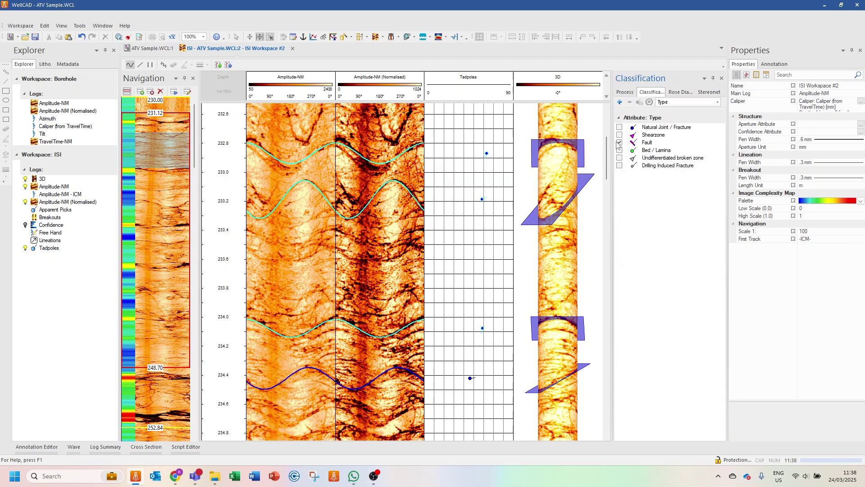
Step: Toggle the rose diagram between apparent and corrected data and set it to display Dip statistics
{"action": "left_click", "coordinate": [682, 92]}
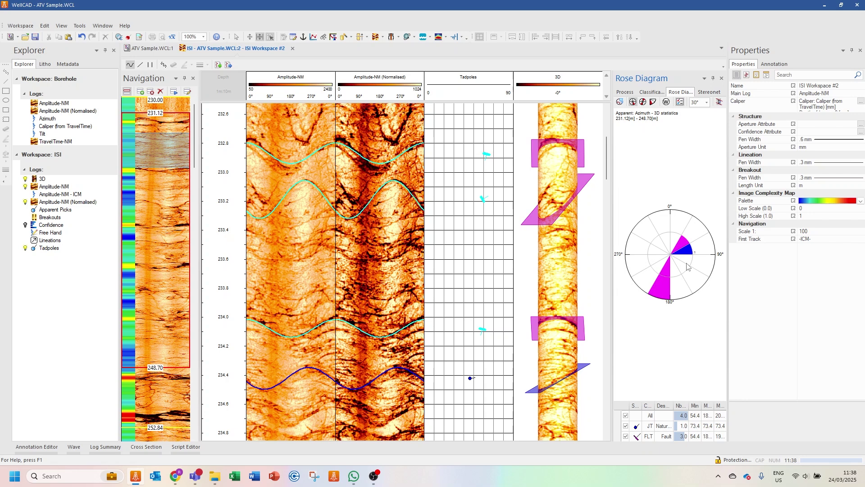
{"action": "left_click", "coordinate": [621, 102]}
{"action": "left_click", "coordinate": [621, 103]}
{"action": "left_click", "coordinate": [643, 103]}
{"action": "left_click", "coordinate": [633, 102]}
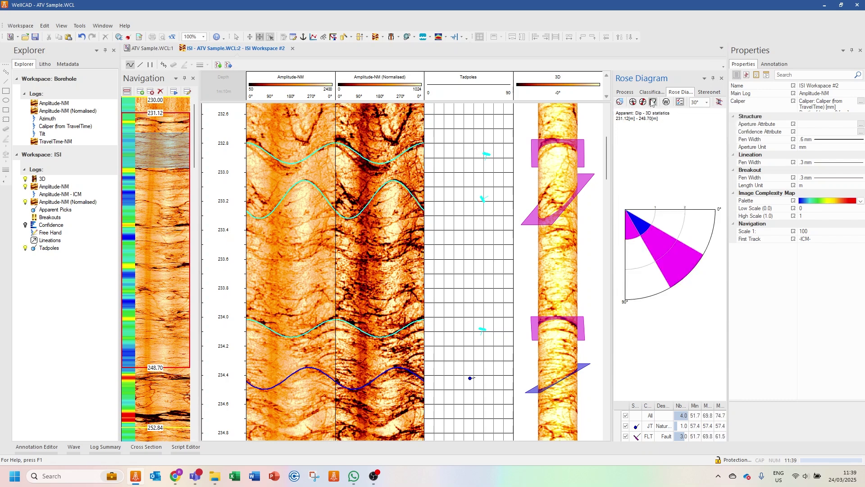
Step: Pick the dark structure at about 235.0 m on the Amplitude-NM image and widen it to an aperture of about 26 mm
{"action": "left_click", "coordinate": [652, 92]}
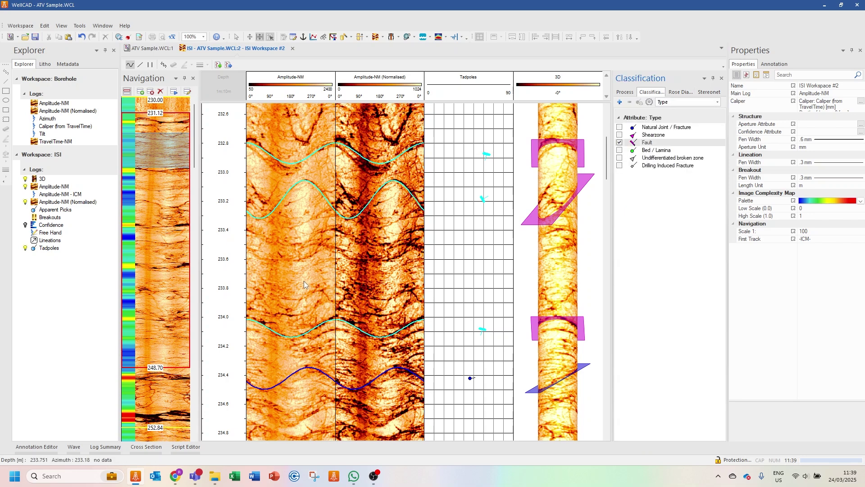
{"action": "scroll", "coordinate": [304, 280], "scroll_direction": "down", "scroll_amount": 3}
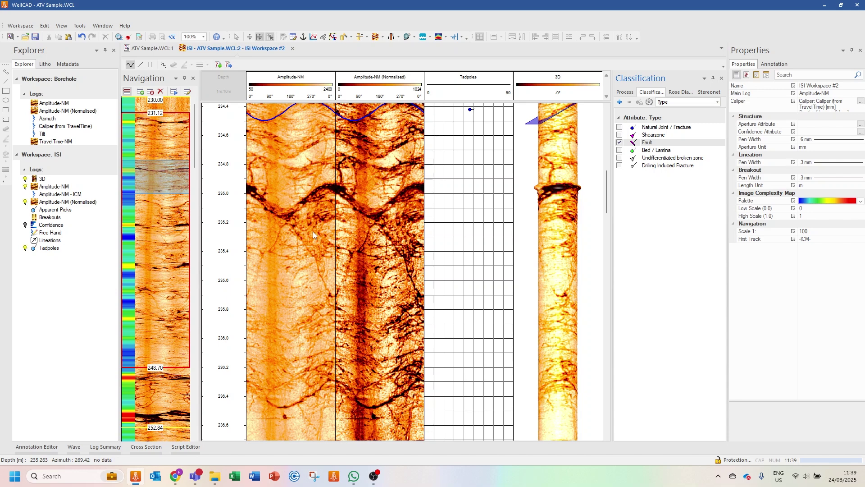
{"action": "key", "text": "shift"}
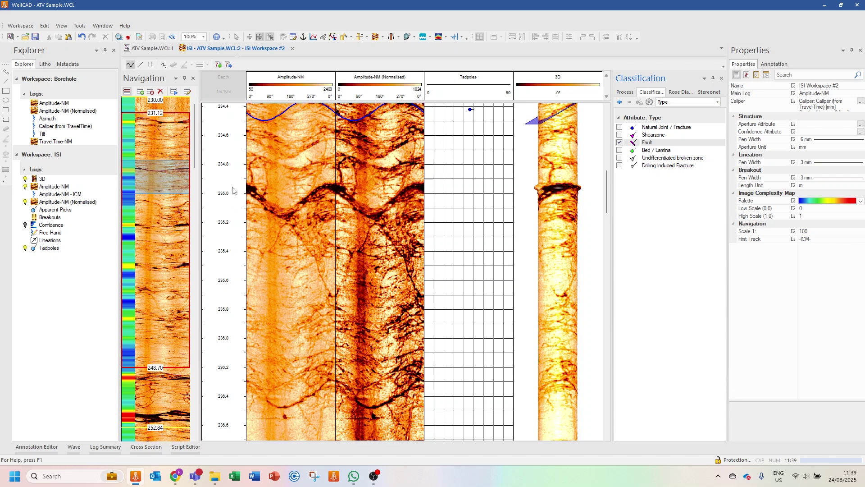
{"action": "left_click", "coordinate": [251, 185], "text": "shift"}
{"action": "left_click", "coordinate": [266, 201], "text": "shift"}
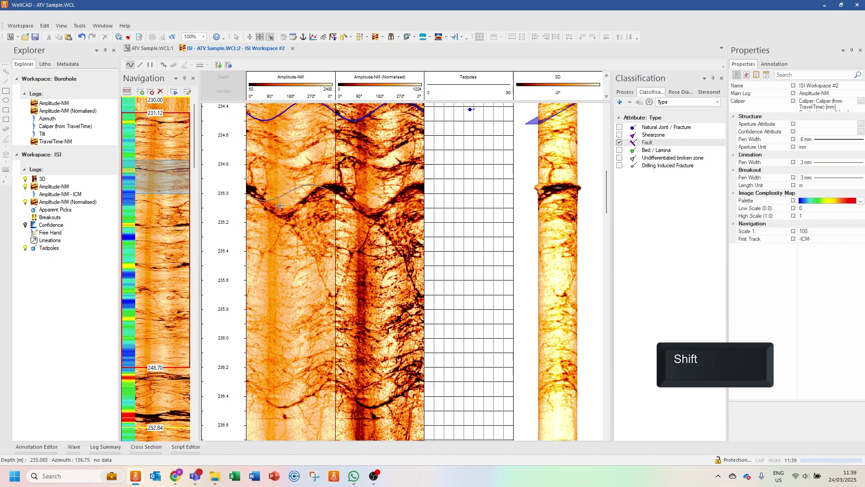
{"action": "left_click", "coordinate": [283, 209], "text": "shift"}
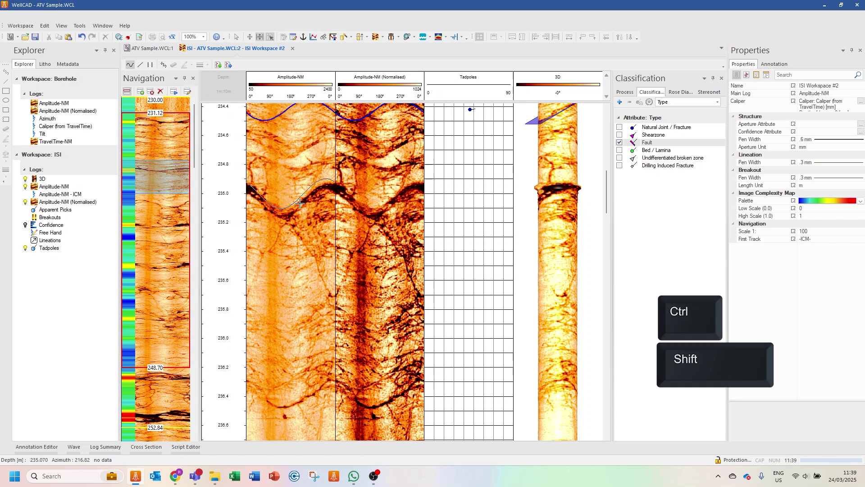
{"action": "left_click", "coordinate": [318, 188], "text": "ctrl+shift"}
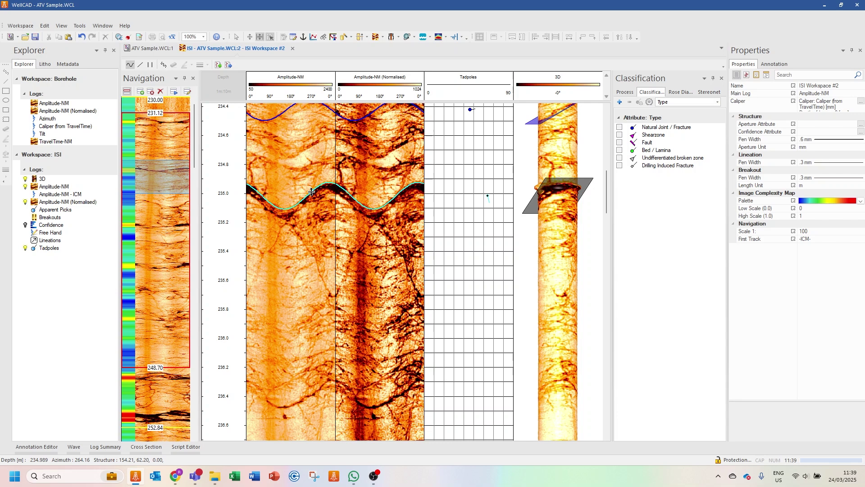
{"action": "left_click_drag", "start_coordinate": [311, 192], "coordinate": [312, 200]}
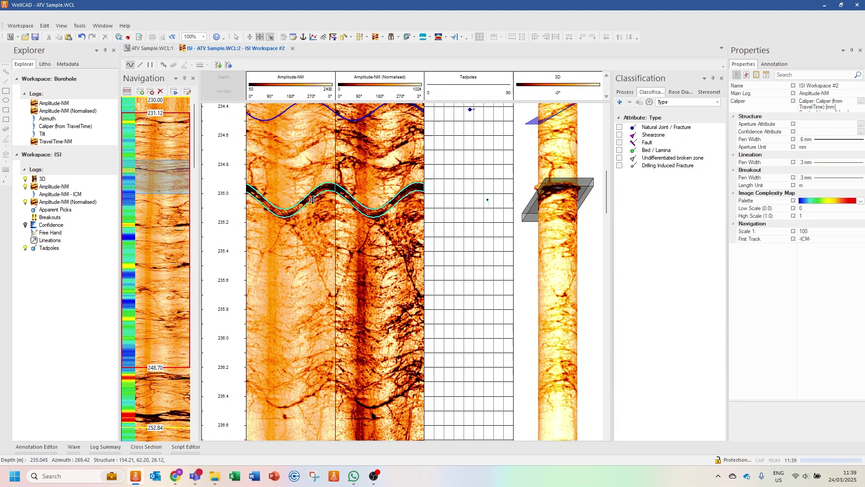
{"action": "mouse_move", "coordinate": [313, 199]}
{"action": "left_mouse_down"}
{"action": "mouse_move", "coordinate": [312, 225]}
{"action": "mouse_move", "coordinate": [321, 202]}
{"action": "left_mouse_up"}
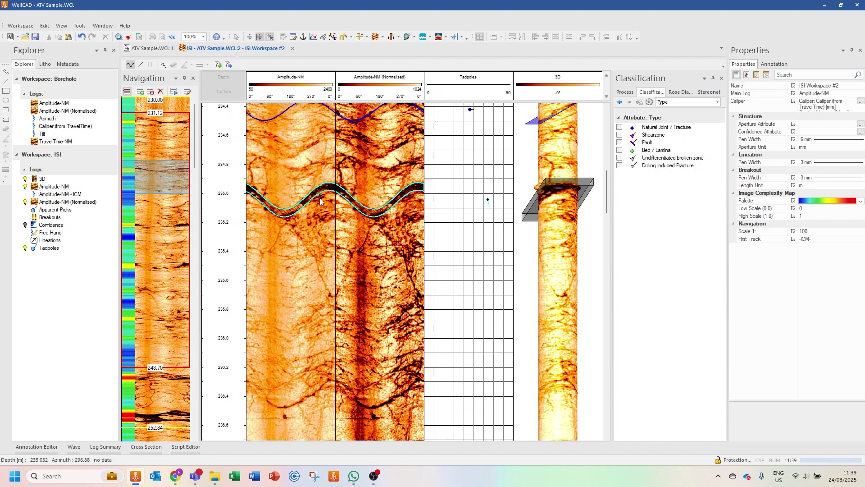
Step: Pick the structure at about 239.0 m on the Amplitude-NM image, just below the large dark zone
{"action": "left_click_drag", "start_coordinate": [606, 207], "coordinate": [607, 263]}
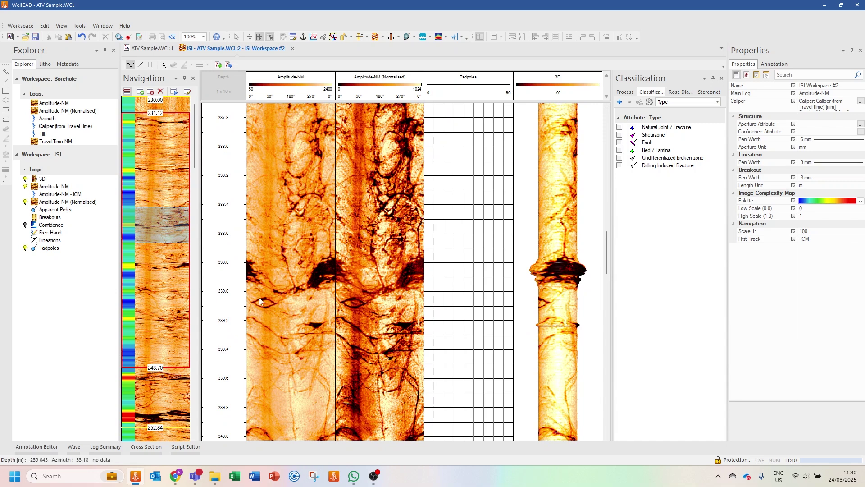
{"action": "key", "text": "shift"}
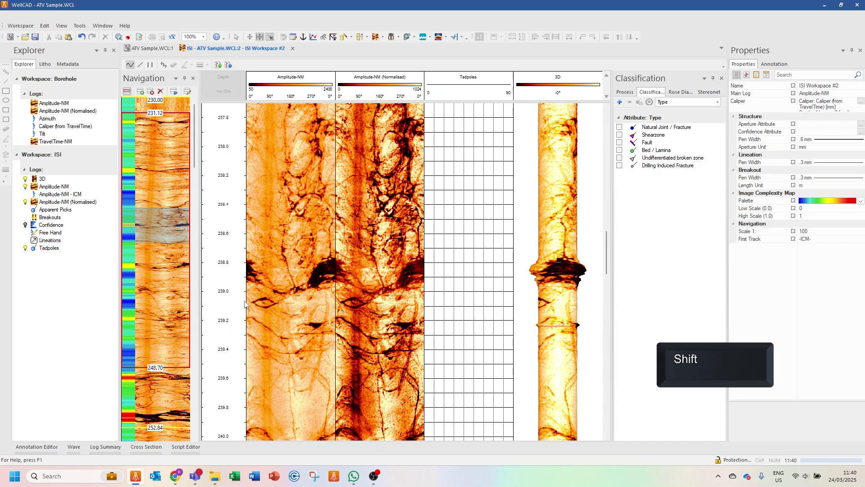
{"action": "left_click", "coordinate": [248, 298], "text": "shift"}
{"action": "left_click", "coordinate": [265, 309], "text": "shift"}
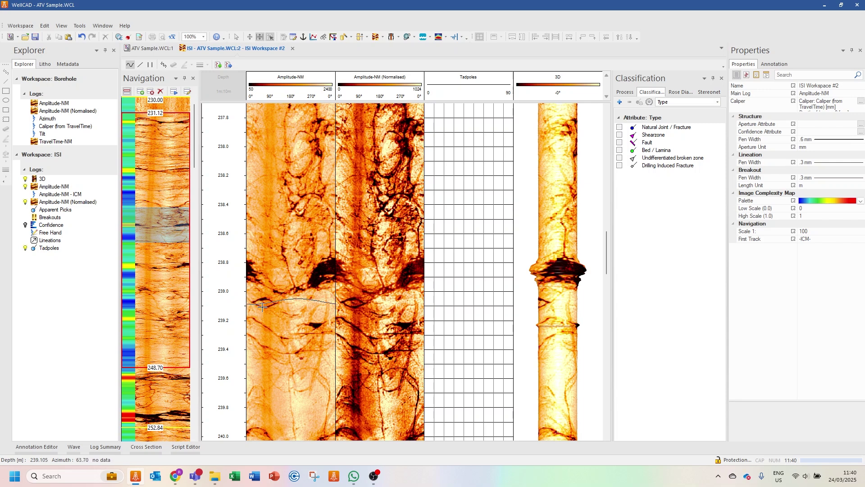
{"action": "left_click", "coordinate": [305, 288], "text": "shift"}
Step: Set the depth scale to 1:5 and pick the steeper structure crossing the previous one, centred at about 239.15 m
{"action": "left_click", "coordinate": [226, 93]}
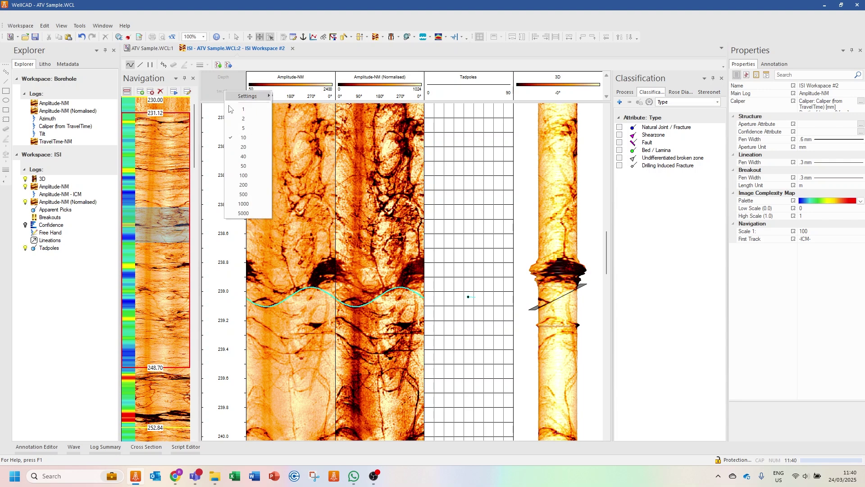
{"action": "left_click", "coordinate": [243, 132]}
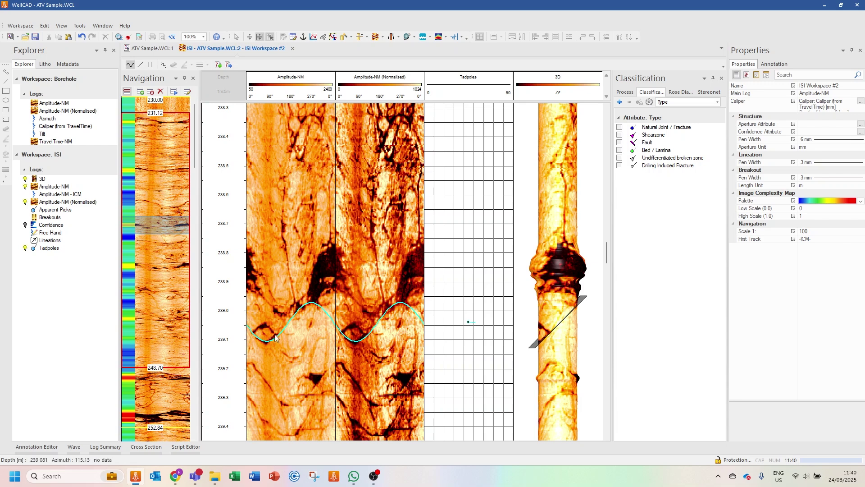
{"action": "left_click_drag", "start_coordinate": [255, 330], "coordinate": [263, 325]}
{"action": "left_click", "coordinate": [264, 325]}
{"action": "left_click", "coordinate": [274, 330]}
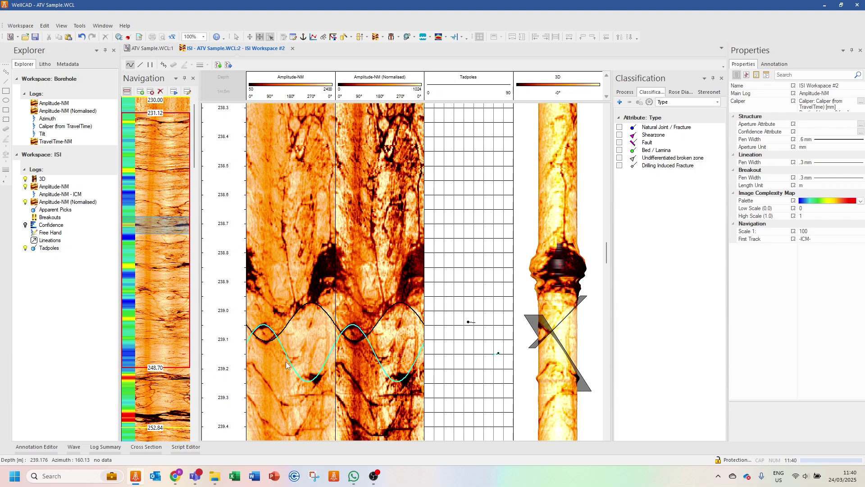
Step: Turn the steeper crossing structure into a partial pick and adjust its ends to the short trace at about 239.1 m
{"action": "key", "text": "p"}
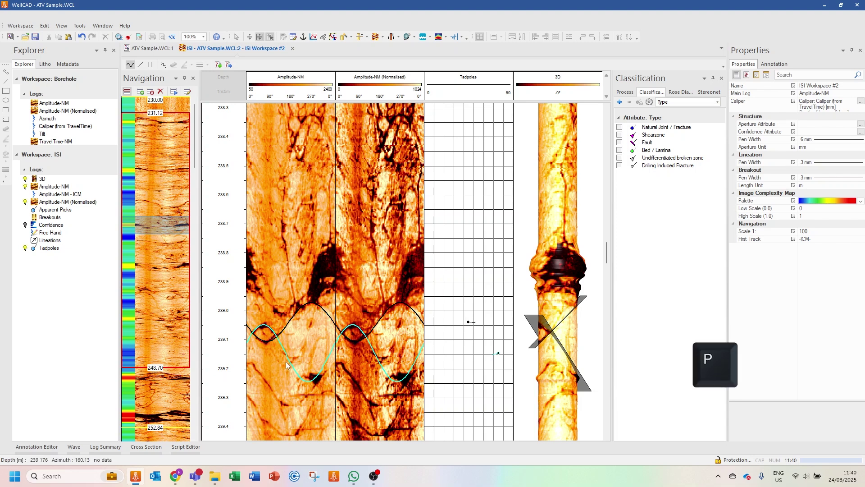
{"action": "left_click", "coordinate": [259, 338]}
{"action": "left_click_drag", "start_coordinate": [259, 339], "coordinate": [259, 337]}
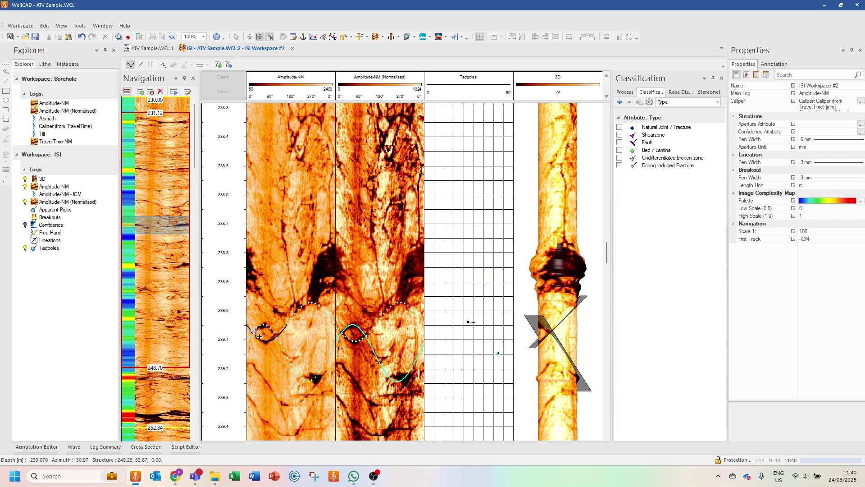
{"action": "left_click", "coordinate": [277, 336], "text": "ctrl"}
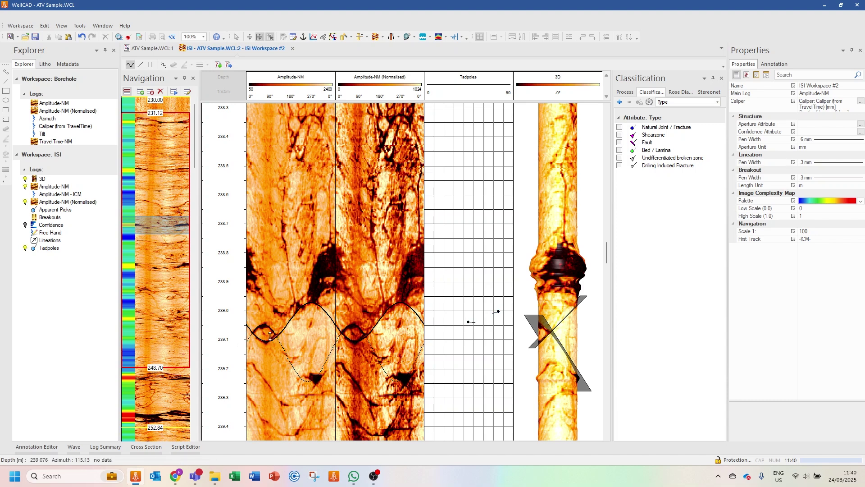
{"action": "key", "text": "p"}
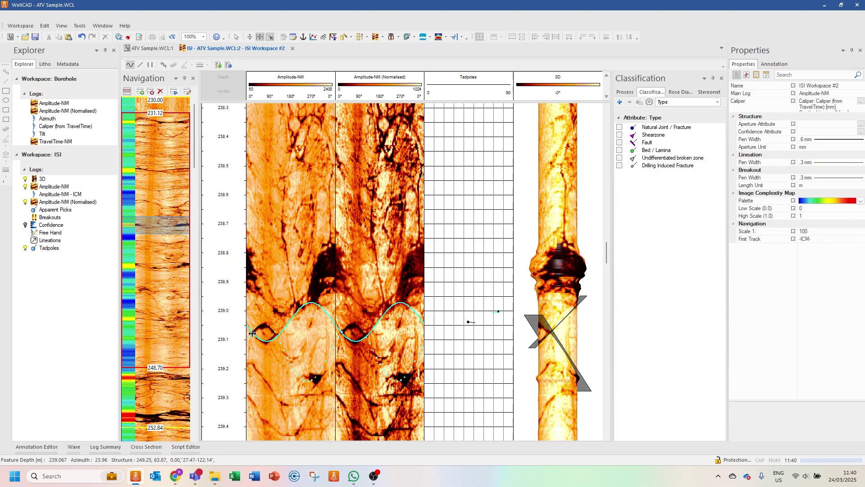
{"action": "left_click_drag", "start_coordinate": [252, 334], "coordinate": [302, 365]}
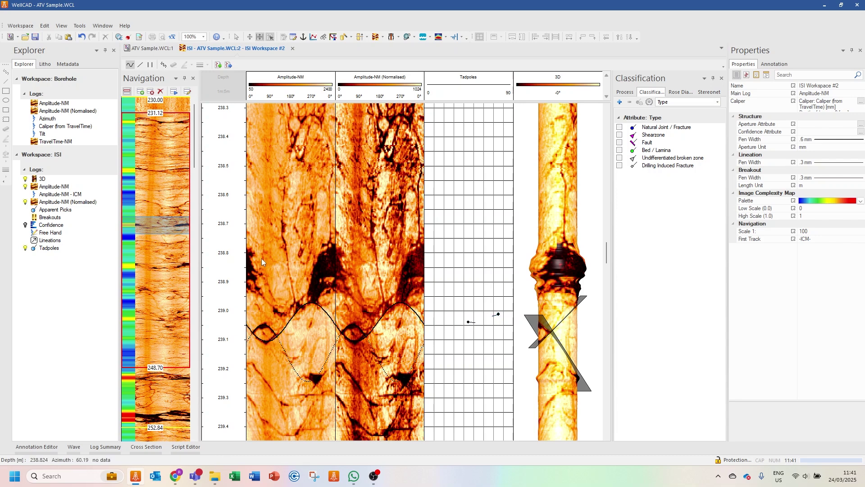
Step: Review the Apparent Picks log in its tabular editor, checking depths, azimuths, dips, apertures, visible azimuth ranges and types
{"action": "right_click", "coordinate": [46, 213]}
{"action": "left_click", "coordinate": [76, 218]}
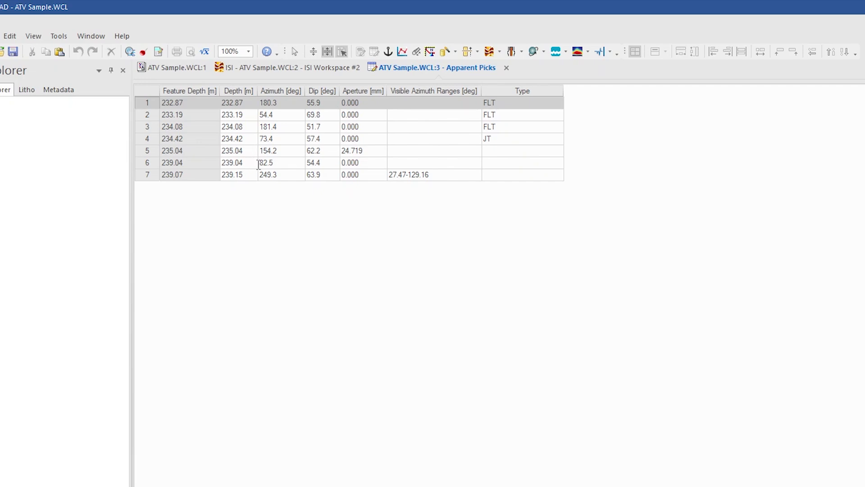
{"action": "left_click", "coordinate": [506, 68]}
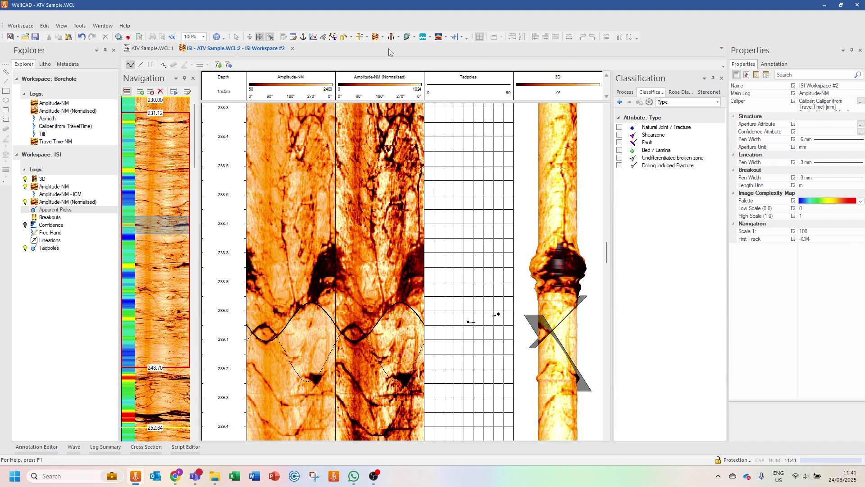
Step: Export the Apparent Picks and Tadpoles logs as new logs to the borehole document and close the ISI workspace
{"action": "left_click", "coordinate": [156, 50]}
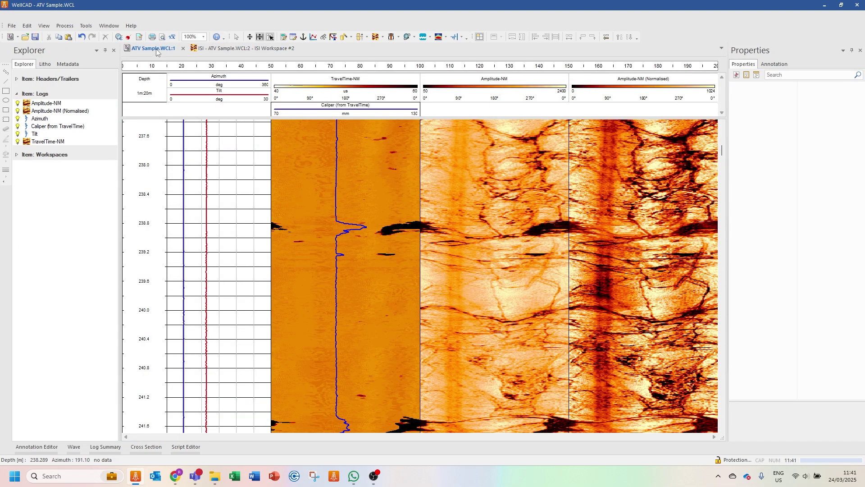
{"action": "left_click", "coordinate": [250, 49]}
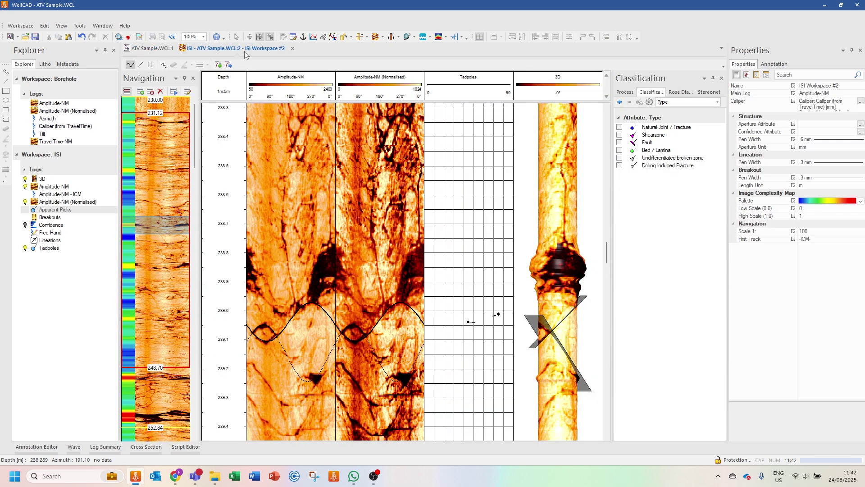
{"action": "left_click", "coordinate": [229, 65]}
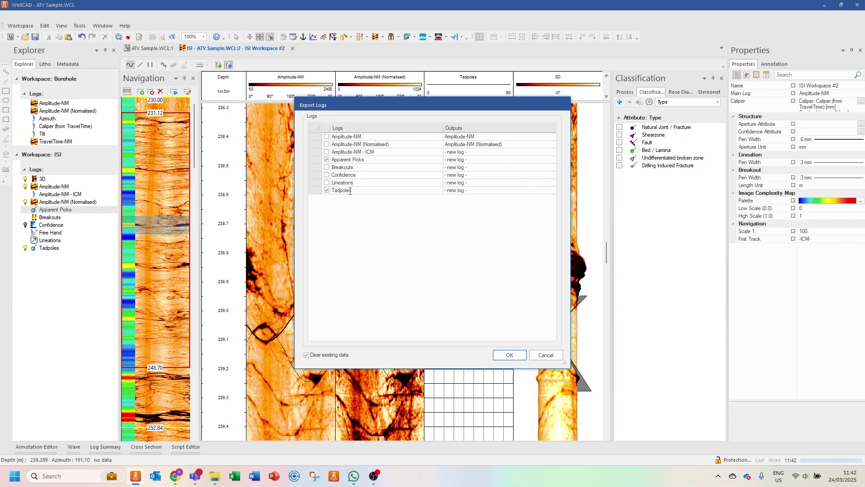
{"action": "left_click", "coordinate": [511, 356]}
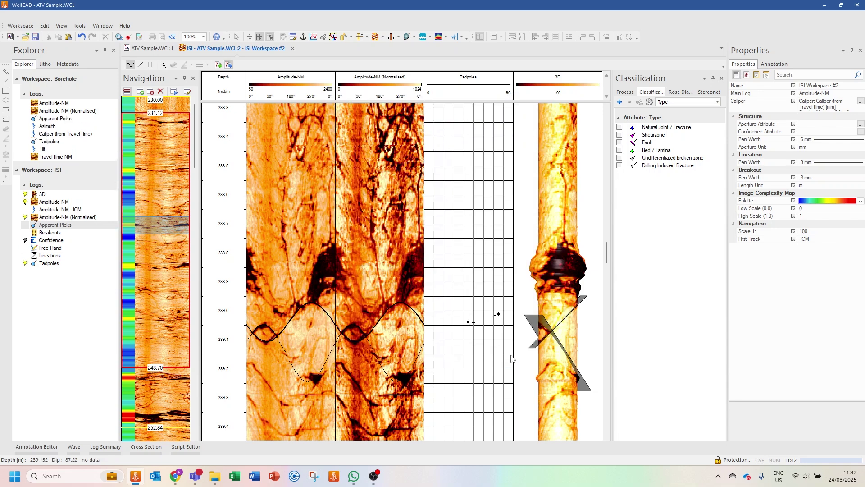
{"action": "left_click", "coordinate": [292, 48]}
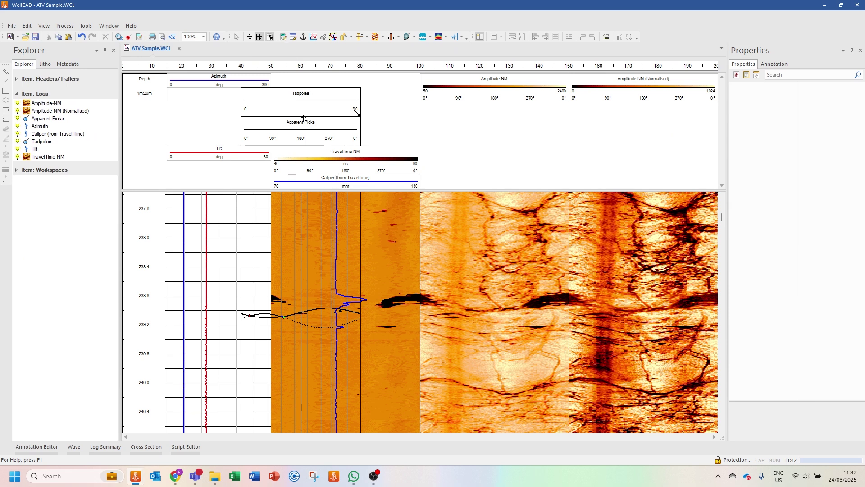
Step: Align the Apparent Picks log to the Amplitude-NM column so it overlays the image, and turn off its grid display
{"action": "left_click", "coordinate": [491, 86]}
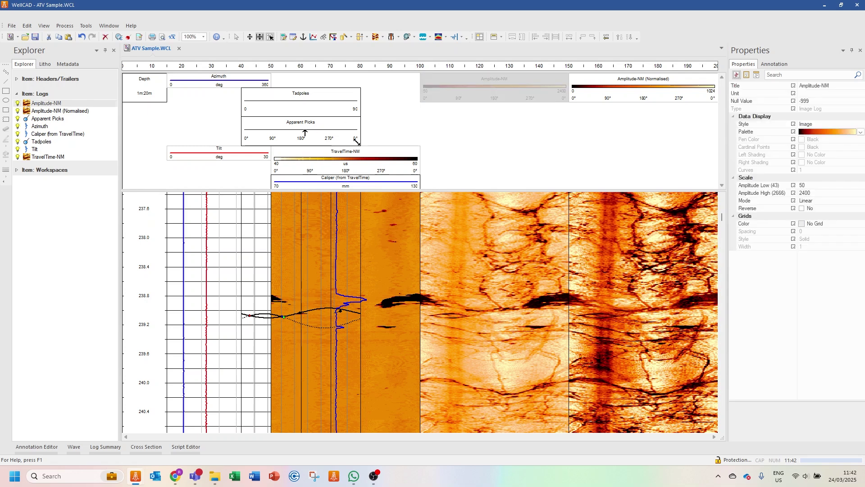
{"action": "left_click", "coordinate": [305, 132], "text": "ctrl"}
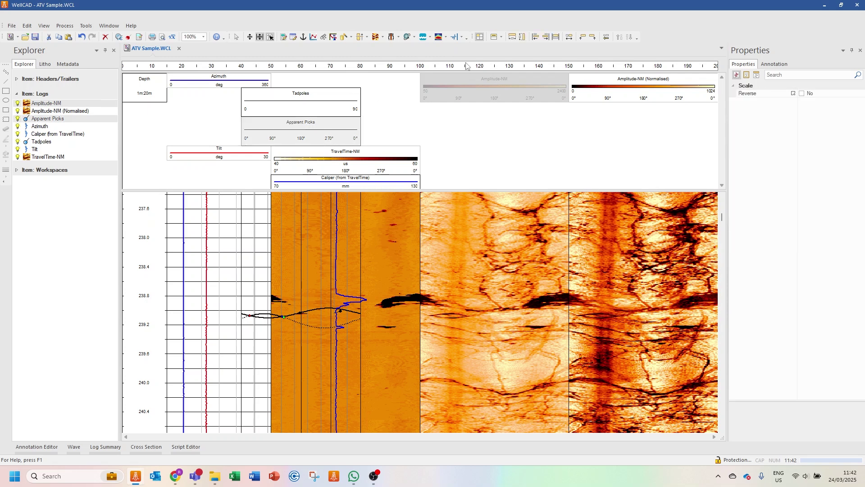
{"action": "left_click", "coordinate": [556, 37]}
{"action": "left_click", "coordinate": [510, 114]}
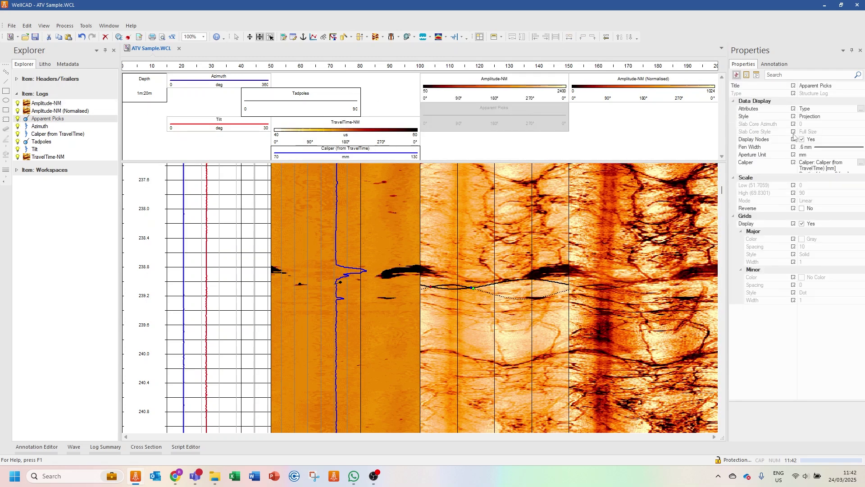
{"action": "left_click", "coordinate": [802, 224]}
Step: Place the Tadpoles log in its own column directly after the Amplitude-NM (Normalised) log
{"action": "left_click", "coordinate": [651, 90]}
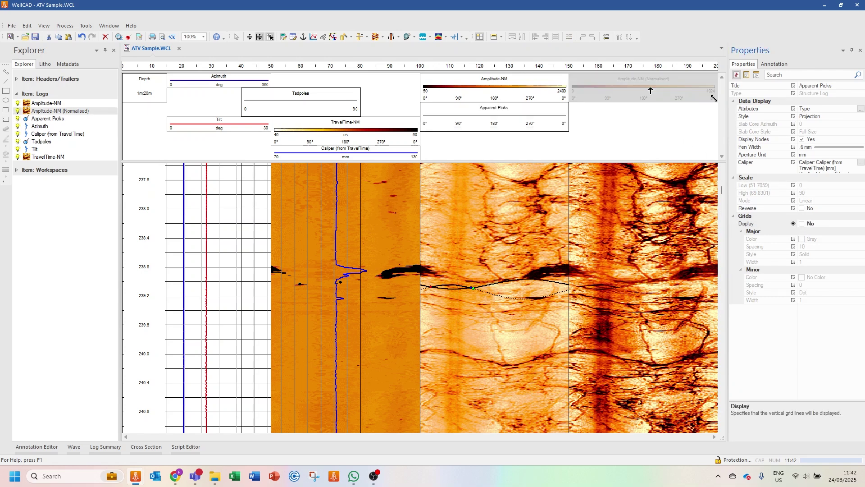
{"action": "left_click", "coordinate": [314, 100]}
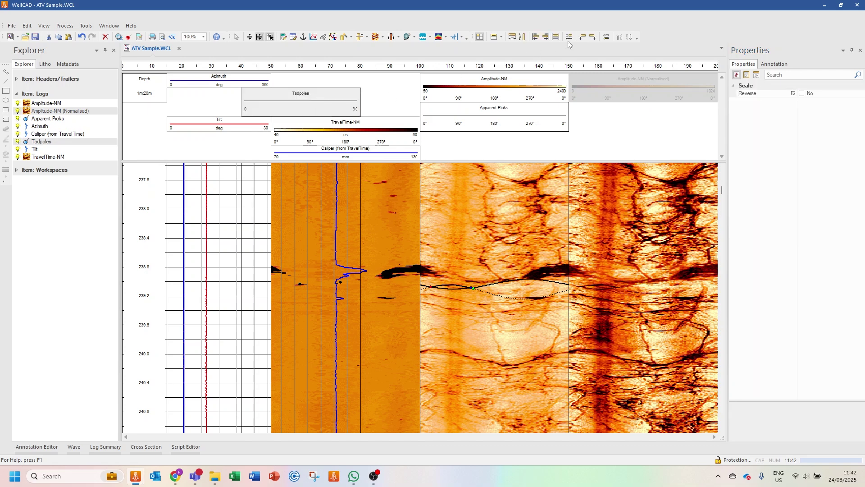
{"action": "left_click", "coordinate": [592, 38]}
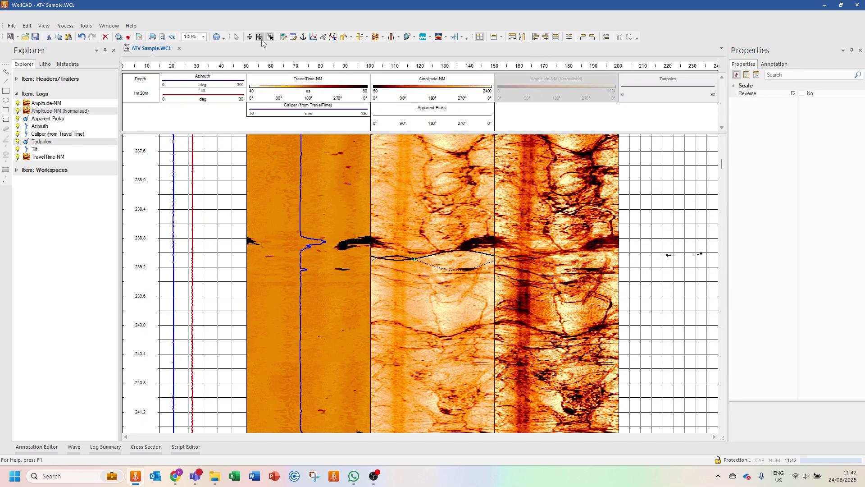
Step: Set the borehole document's depth scale to 1:50 and bring the picked interval from 231 to 240 m into view
{"action": "left_click", "coordinate": [260, 37]}
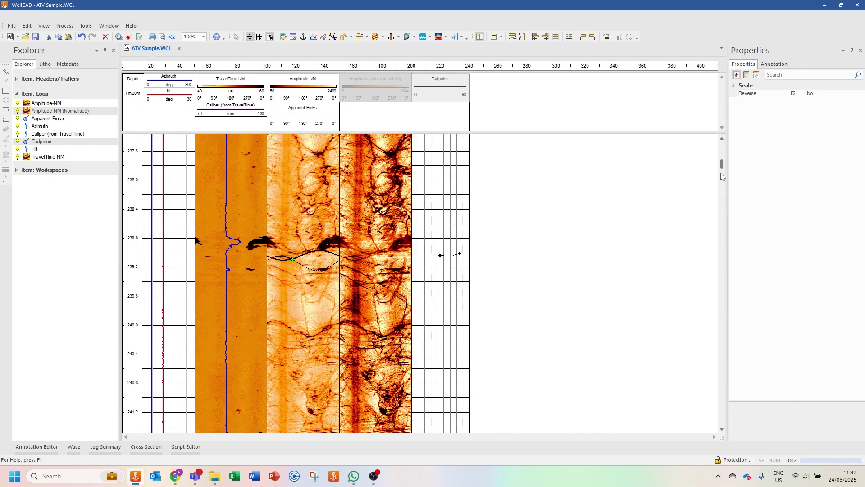
{"action": "right_click", "coordinate": [133, 84]}
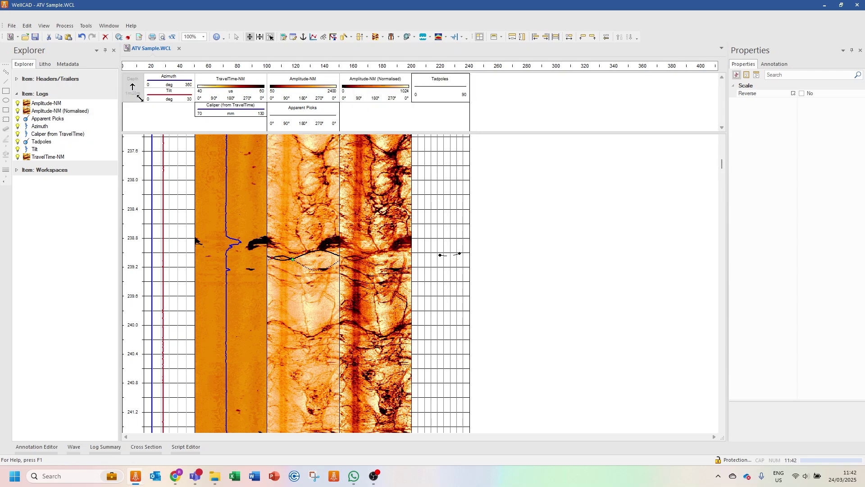
{"action": "left_click", "coordinate": [154, 182]}
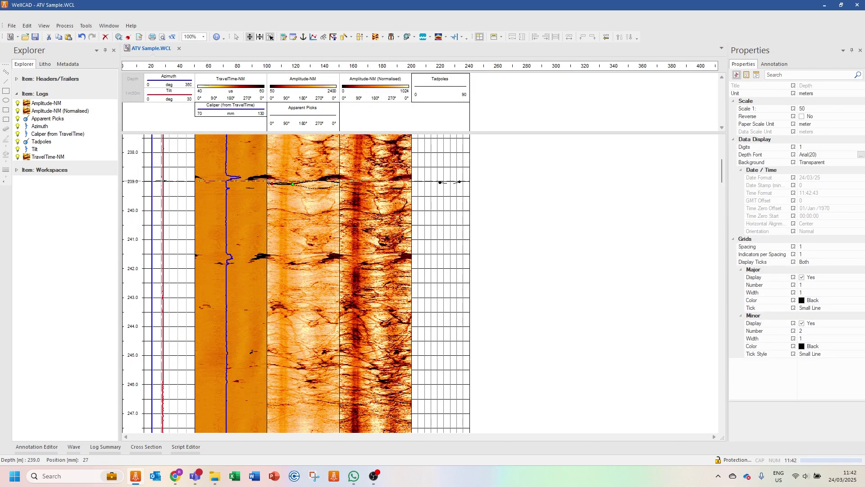
{"action": "scroll", "coordinate": [510, 266], "scroll_direction": "up", "scroll_amount": 5}
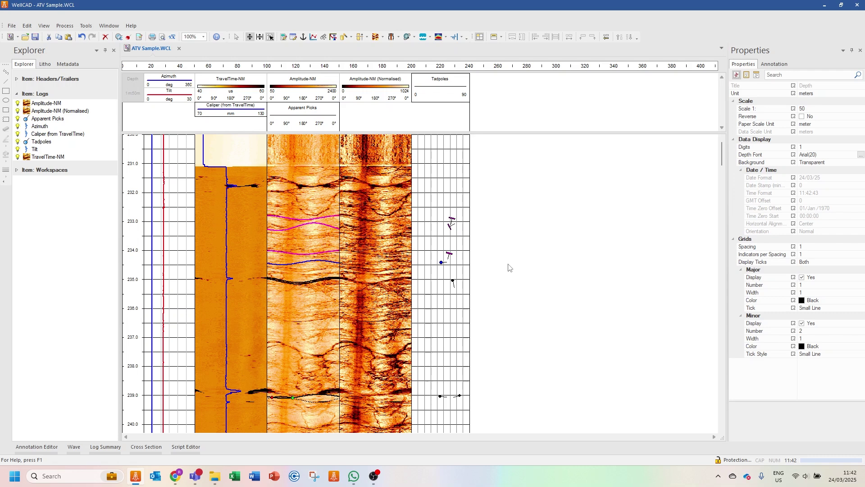
Step: Insert a new generic 3D log and place it between the Amplitude-NM (Normalised) and Tadpoles columns
{"action": "left_click", "coordinate": [26, 26]}
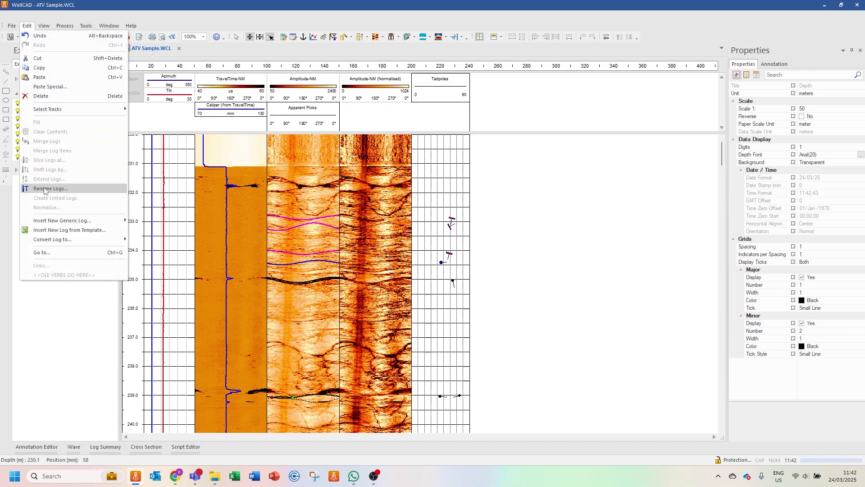
{"action": "mouse_move", "coordinate": [53, 224]}
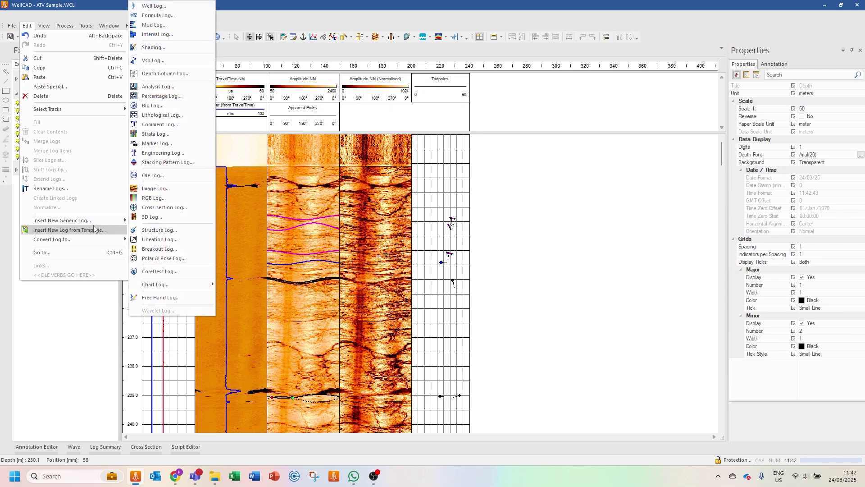
{"action": "mouse_move", "coordinate": [109, 220]}
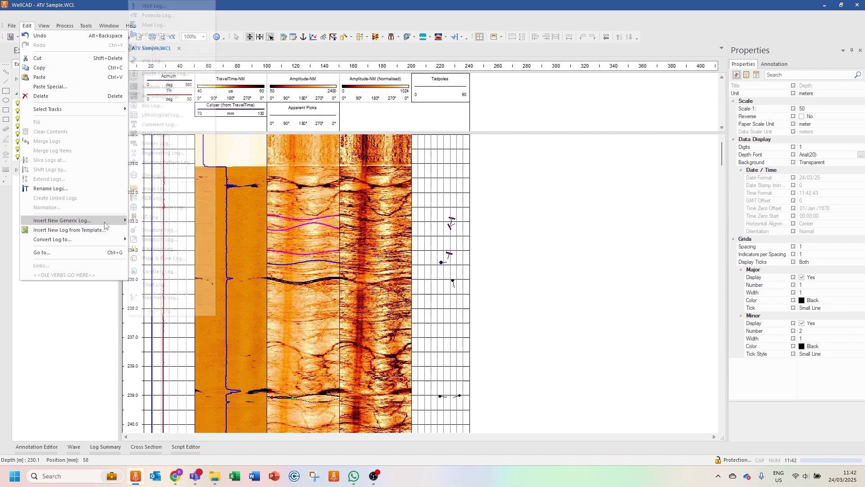
{"action": "left_click", "coordinate": [153, 220]}
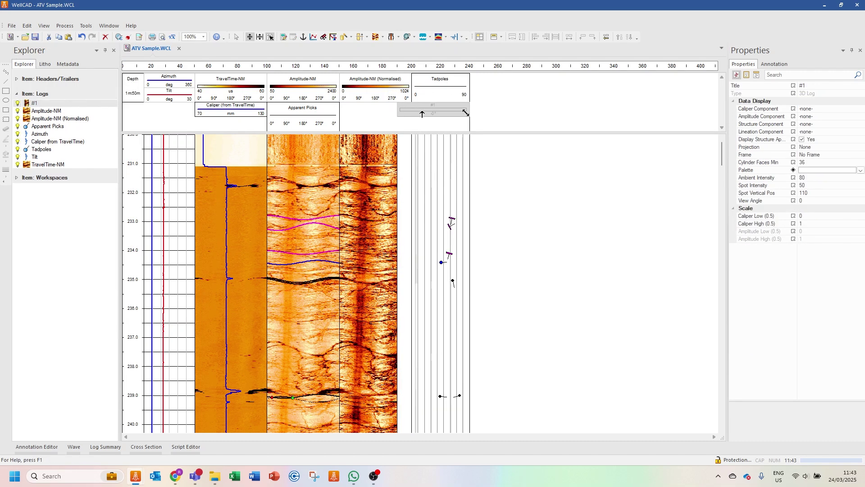
{"action": "left_click", "coordinate": [368, 92]}
{"action": "left_click", "coordinate": [423, 114], "text": "ctrl"}
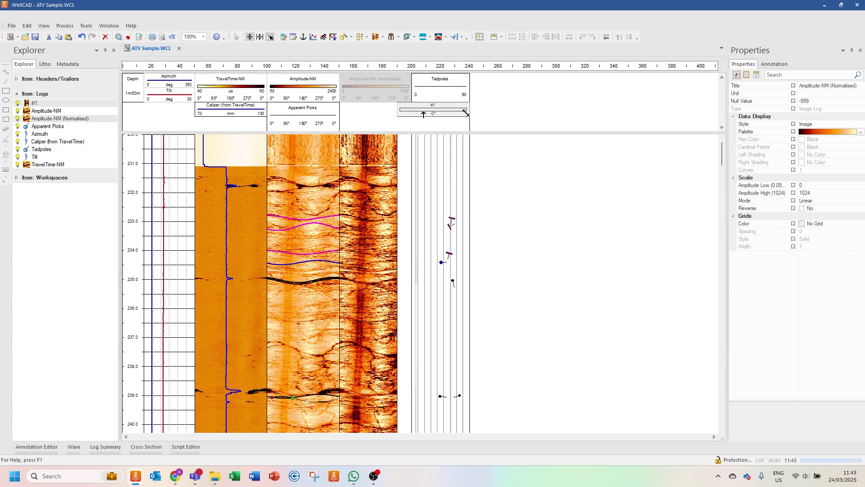
{"action": "left_click", "coordinate": [593, 38]}
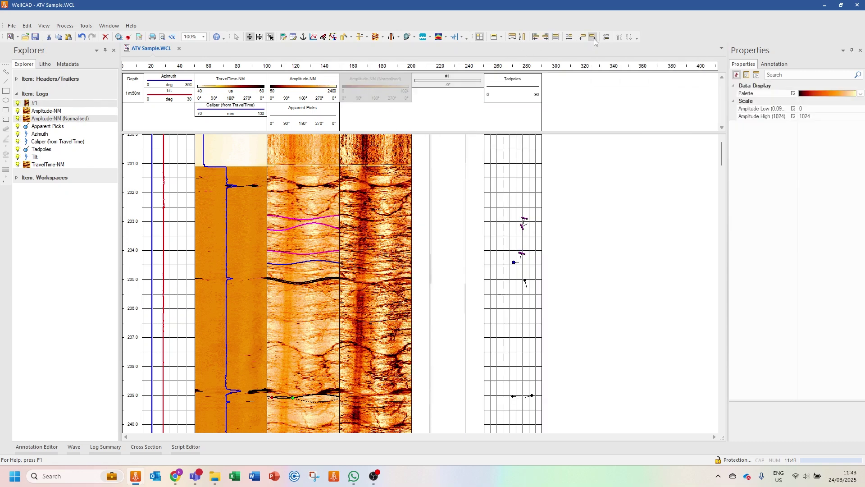
Step: Title the new log "3D log" and set its caliper component to Caliper (from TravelTime)
{"action": "left_click", "coordinate": [480, 84]}
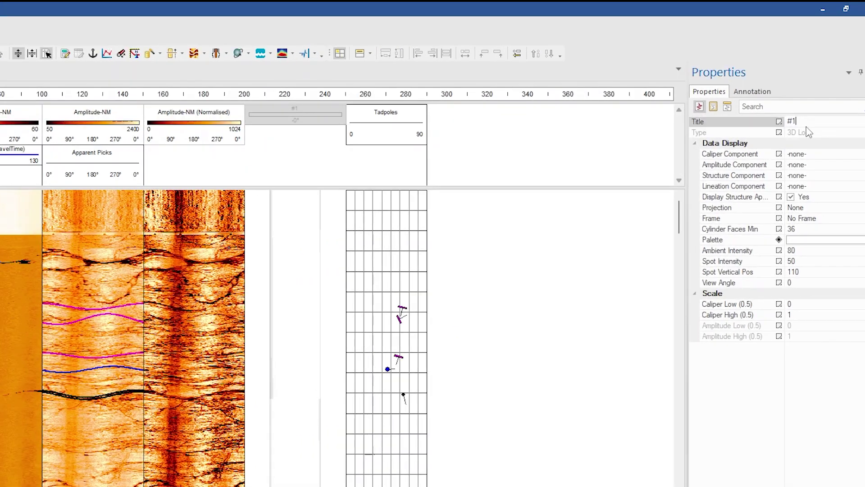
{"action": "left_click", "coordinate": [810, 86]}
{"action": "type", "text": "3D log"}
{"action": "left_click", "coordinate": [813, 156]}
{"action": "left_click", "coordinate": [814, 158]}
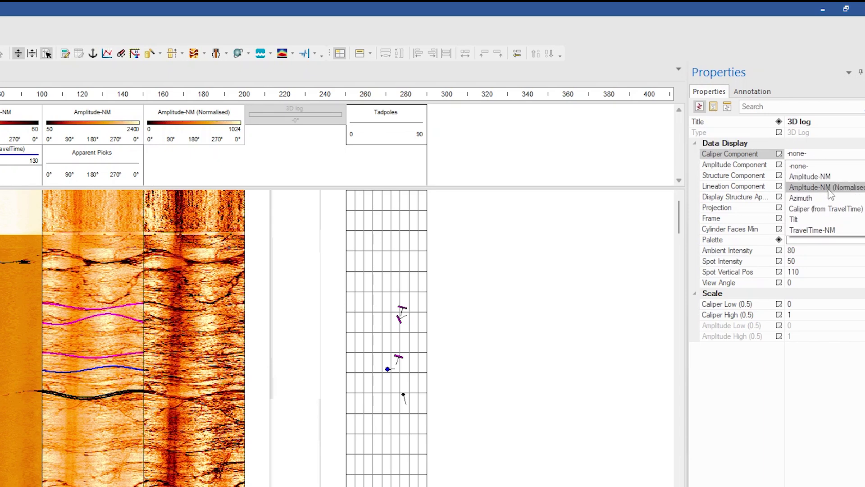
{"action": "left_click", "coordinate": [823, 209]}
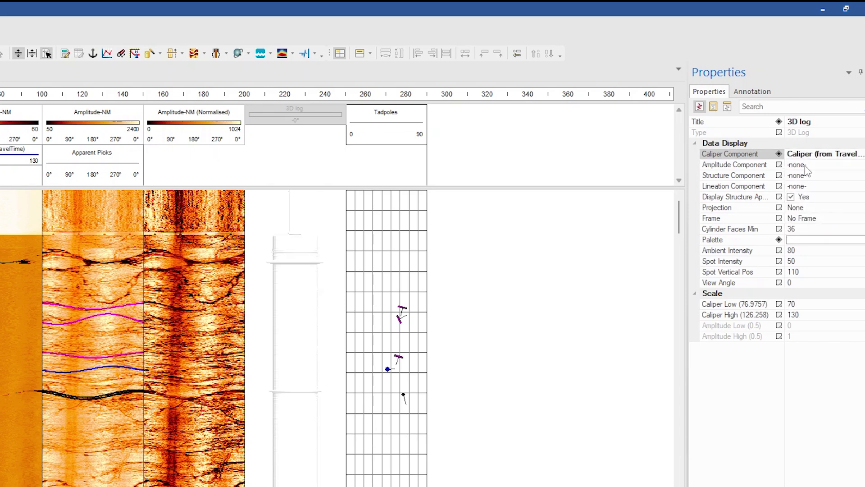
Step: Set the 3D log's amplitude component to Amplitude-NM (Normalised), its structure component to Apparent Picks, and its Caliper Low to 0
{"action": "left_click", "coordinate": [805, 166]}
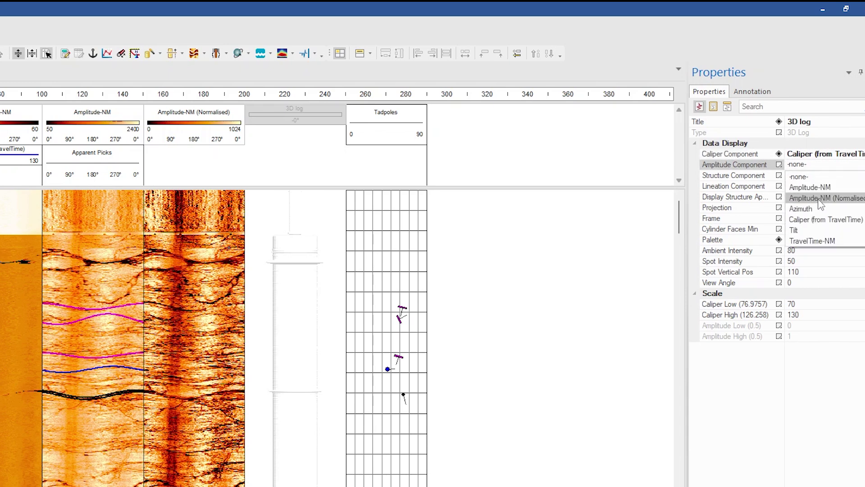
{"action": "left_click", "coordinate": [821, 198]}
{"action": "left_click", "coordinate": [810, 177]}
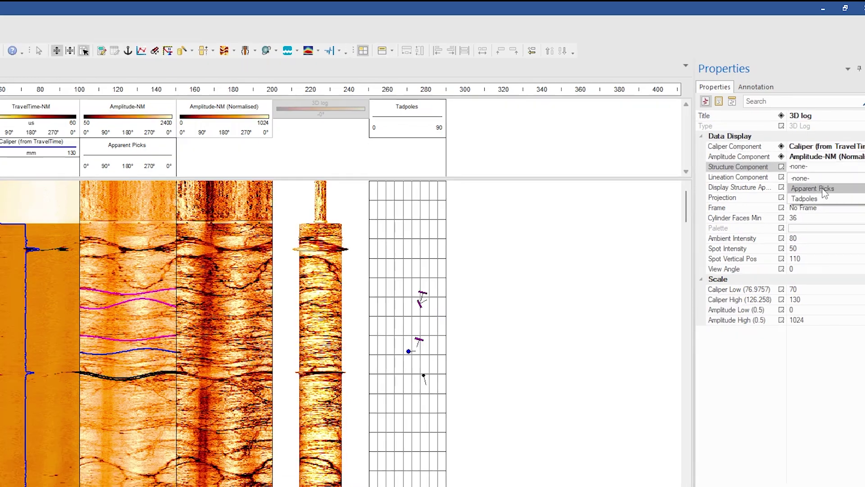
{"action": "left_click", "coordinate": [814, 197]}
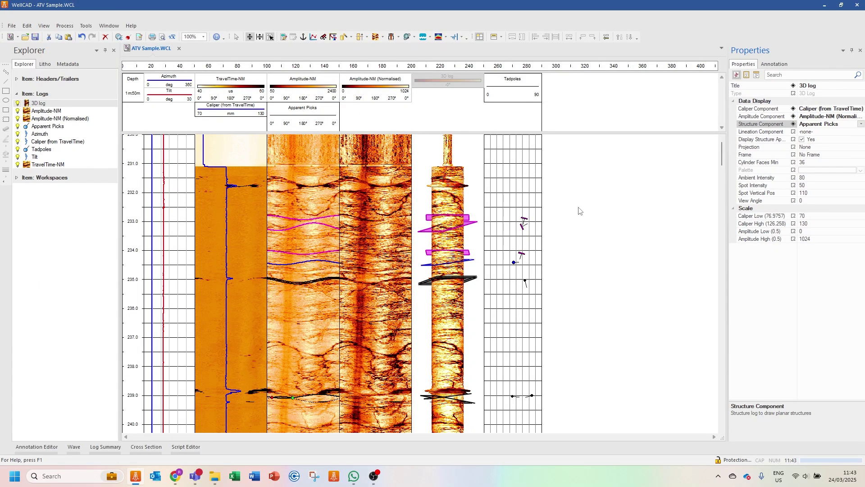
{"action": "left_click", "coordinate": [801, 216]}
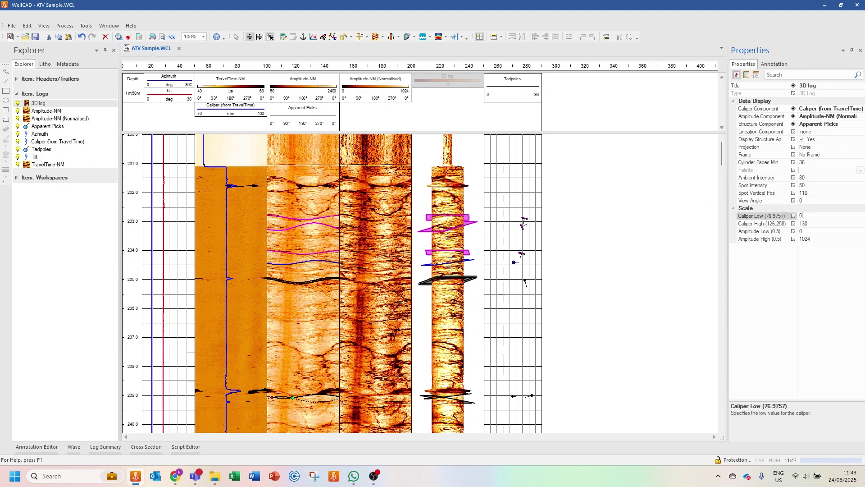
{"action": "key", "text": "Return"}
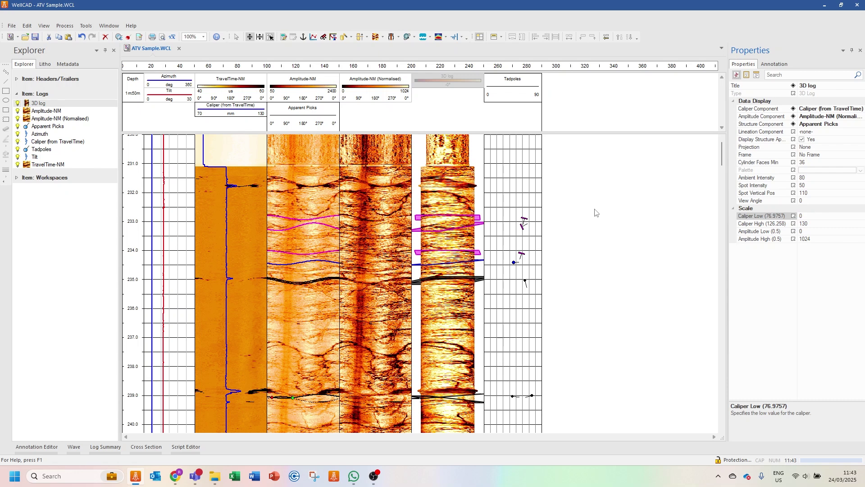